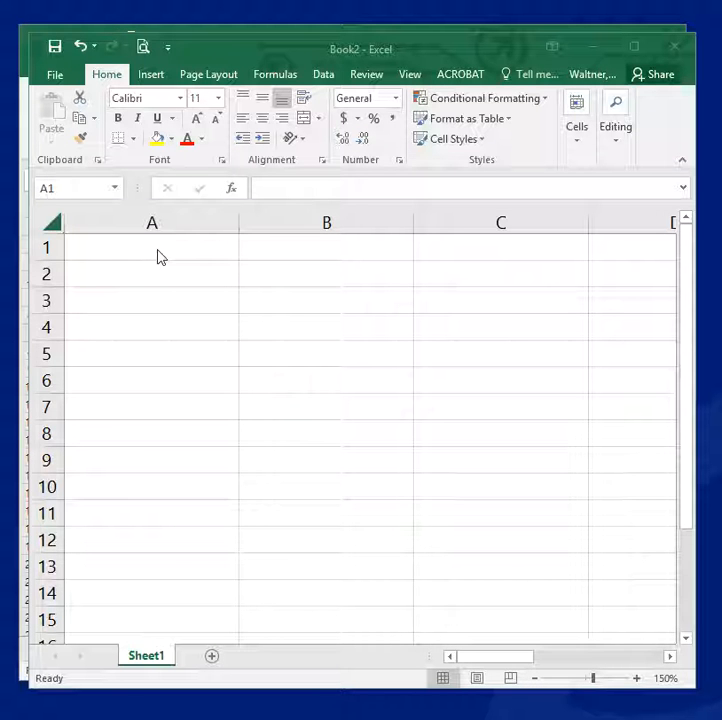
- Enter the values 100, 90 and 110 in cells A1 through A3
{"action": "key", "text": "ctrl+a"}
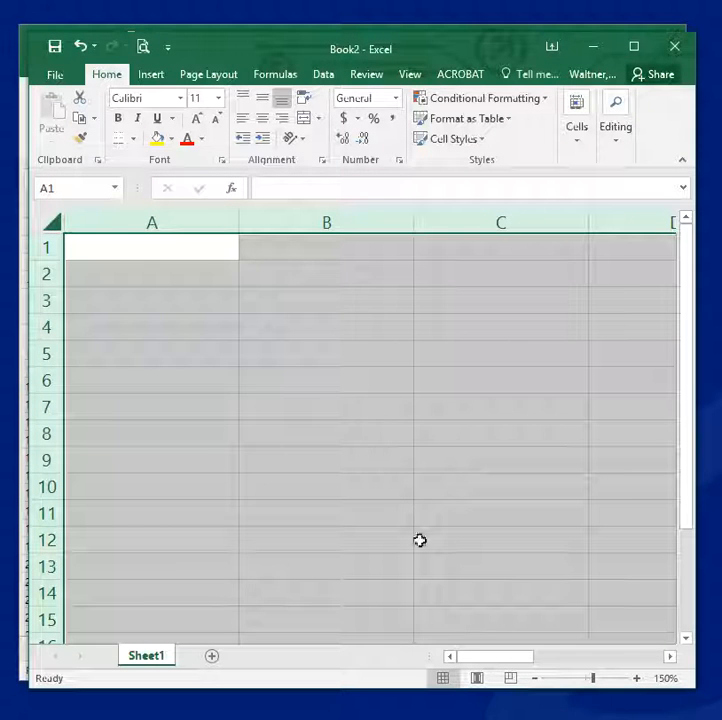
{"action": "left_click", "coordinate": [176, 253]}
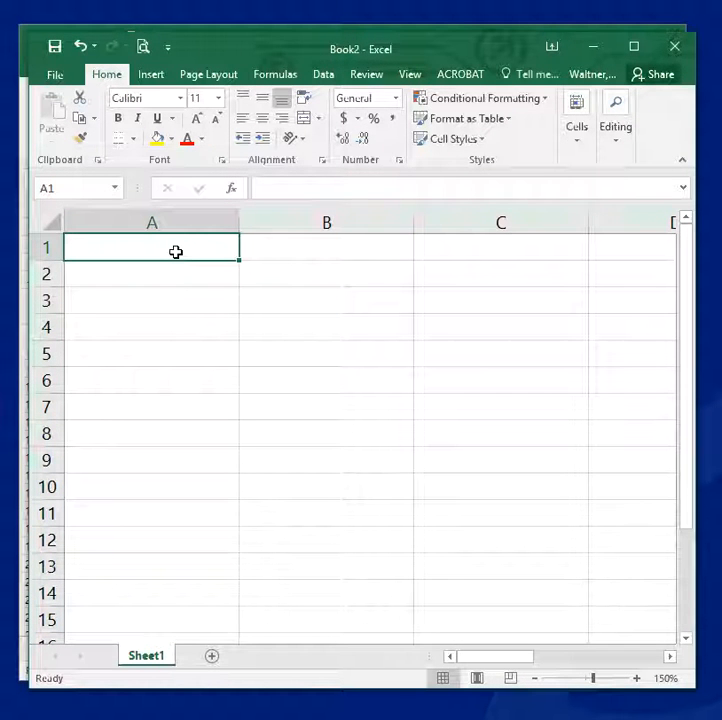
{"action": "type", "text": "100"}
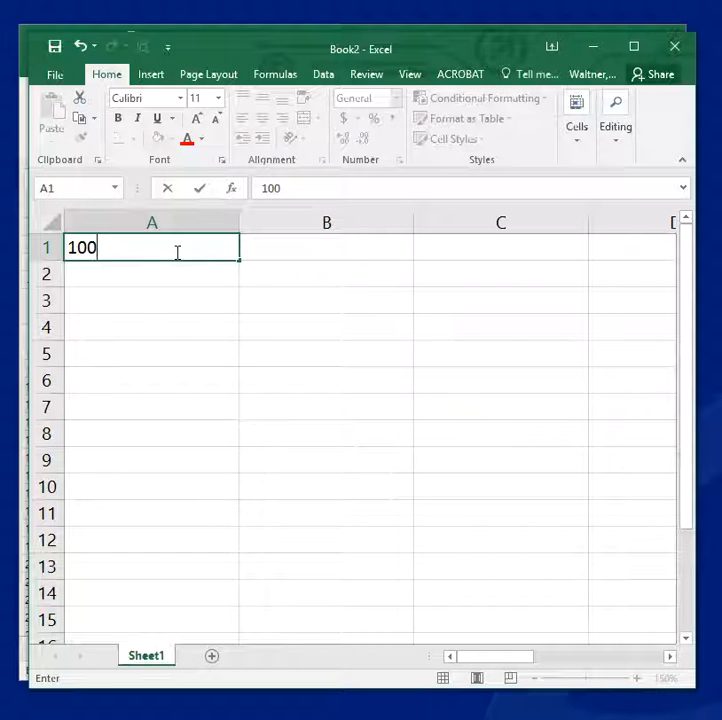
{"action": "key", "text": "Return"}
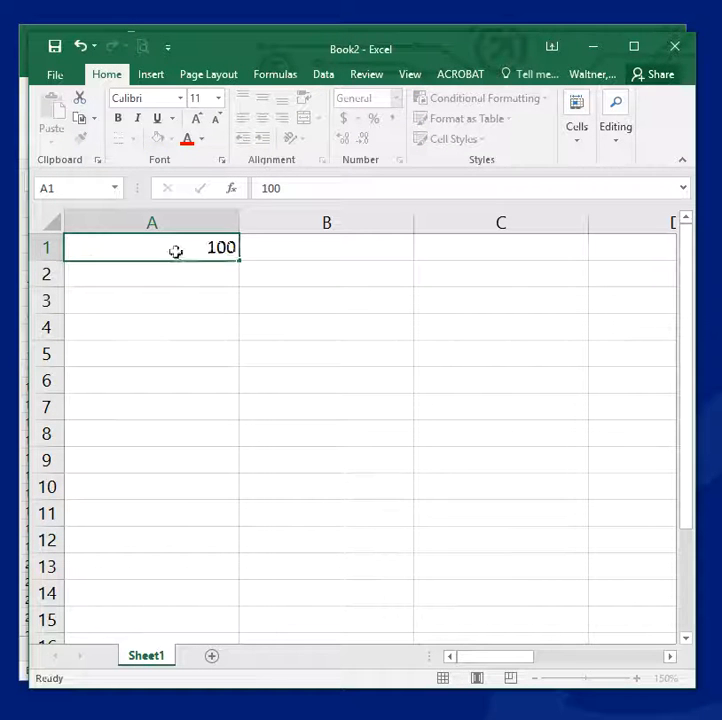
{"action": "type", "text": "90"}
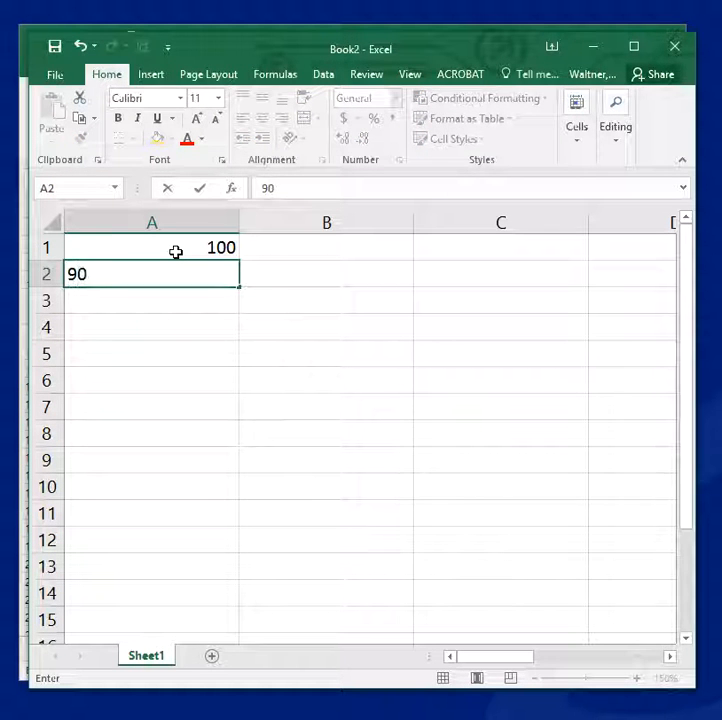
{"action": "key", "text": "Return"}
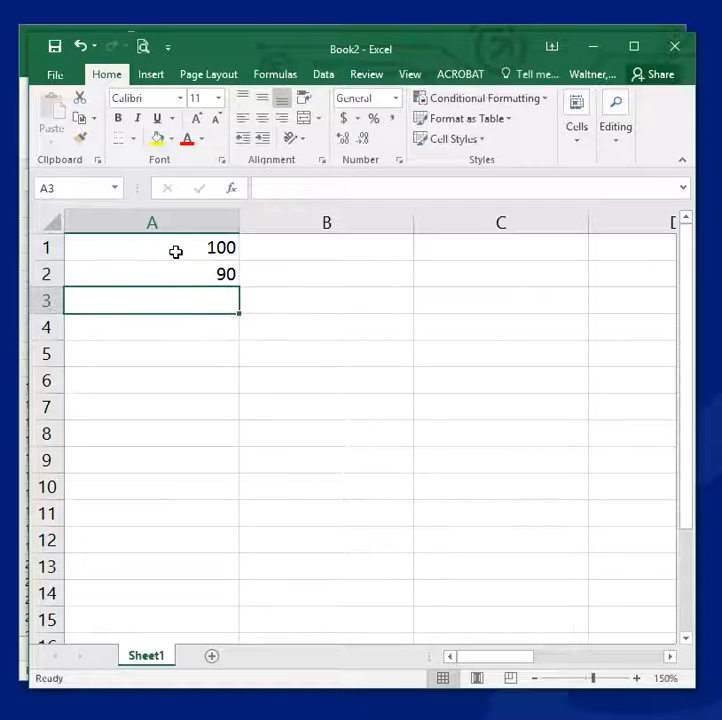
{"action": "type", "text": "110"}
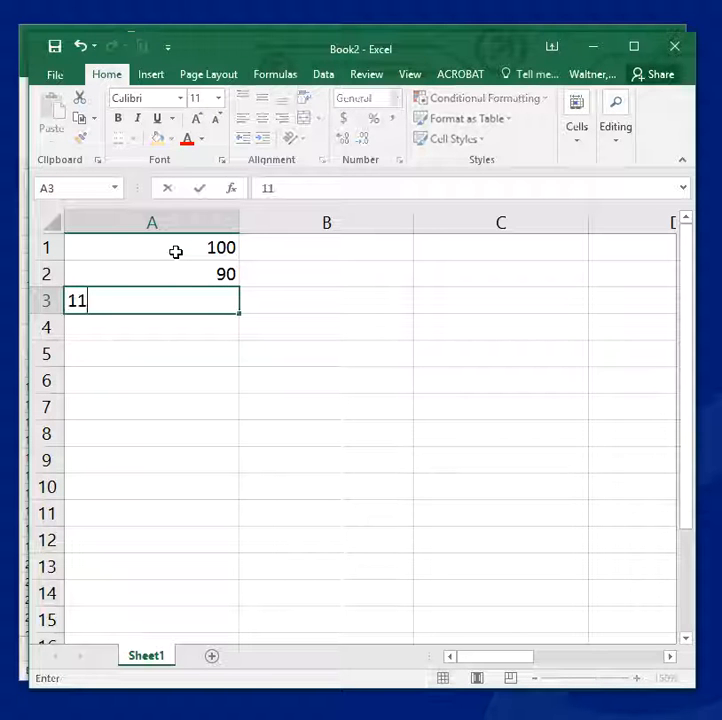
{"action": "key", "text": "Return"}
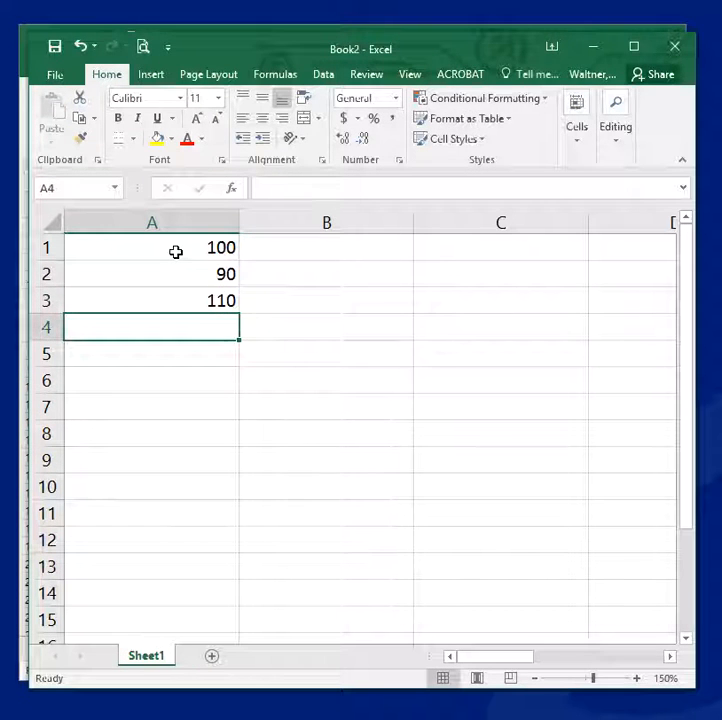
- Start an IF formula in B1 with the logical test A1>=100
{"action": "key", "text": "Right"}
{"action": "key", "text": "Up"}
{"action": "key", "text": "Up"}
{"action": "key", "text": "Up"}
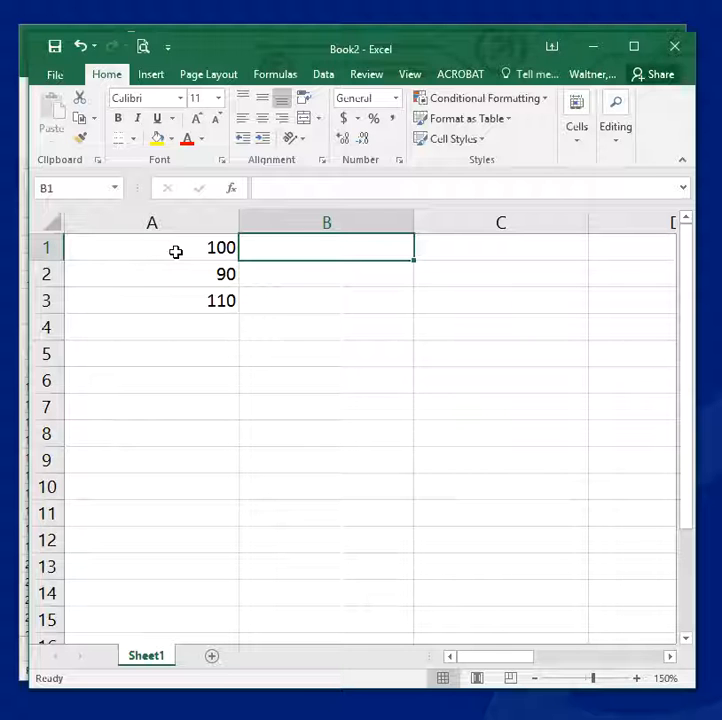
{"action": "type", "text": "="}
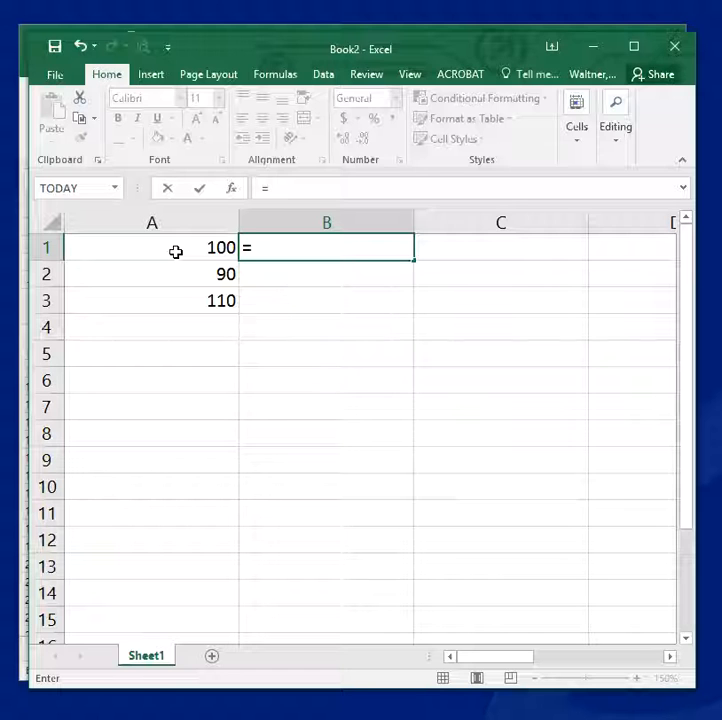
{"action": "type", "text": "if"}
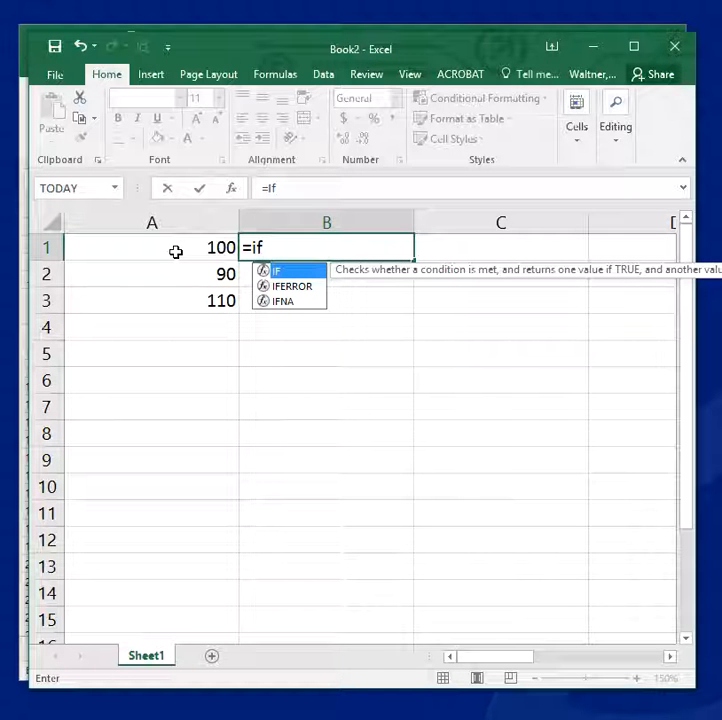
{"action": "type", "text": "("}
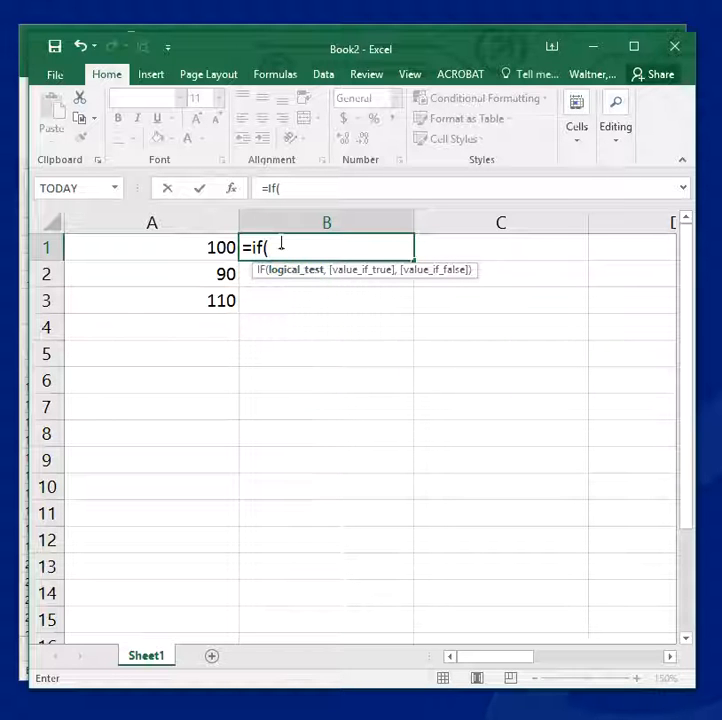
{"action": "left_click", "coordinate": [211, 248]}
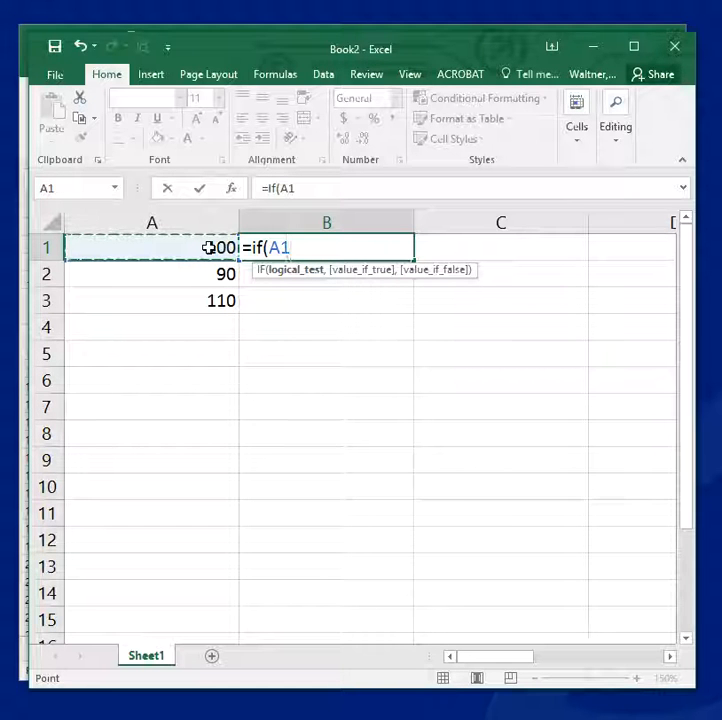
{"action": "type", "text": ">"}
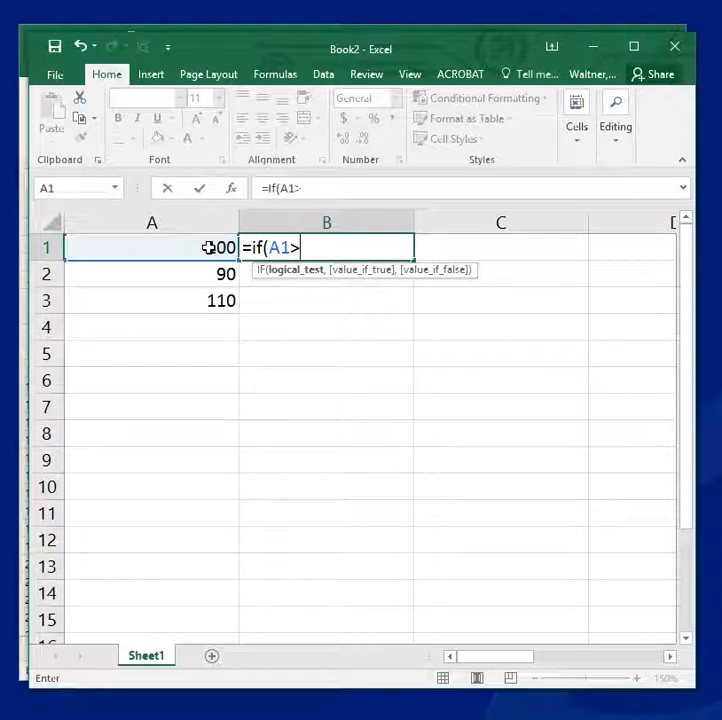
{"action": "type", "text": "="}
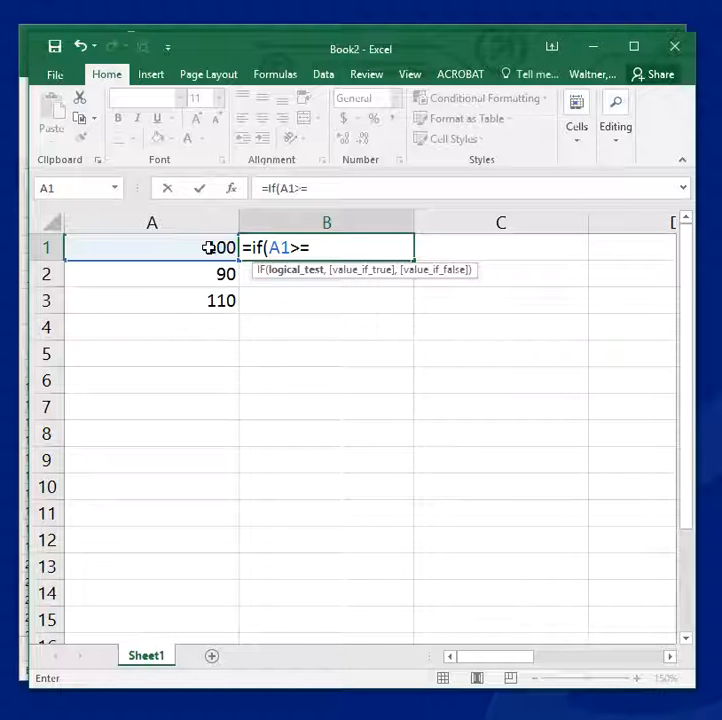
{"action": "type", "text": "100"}
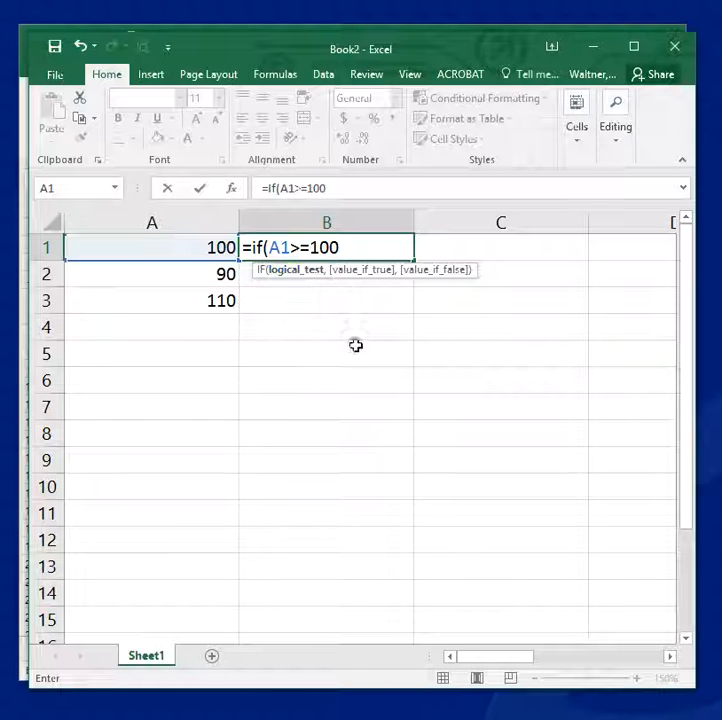
- Complete the B1 formula with "Above" as the true result and "Below" as the false result
{"action": "type", "text": ","}
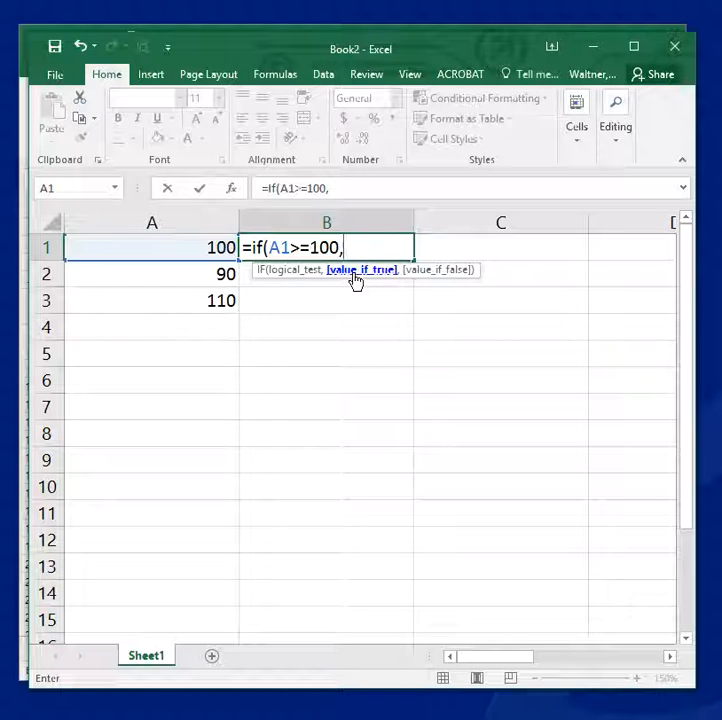
{"action": "type", "text": "\""}
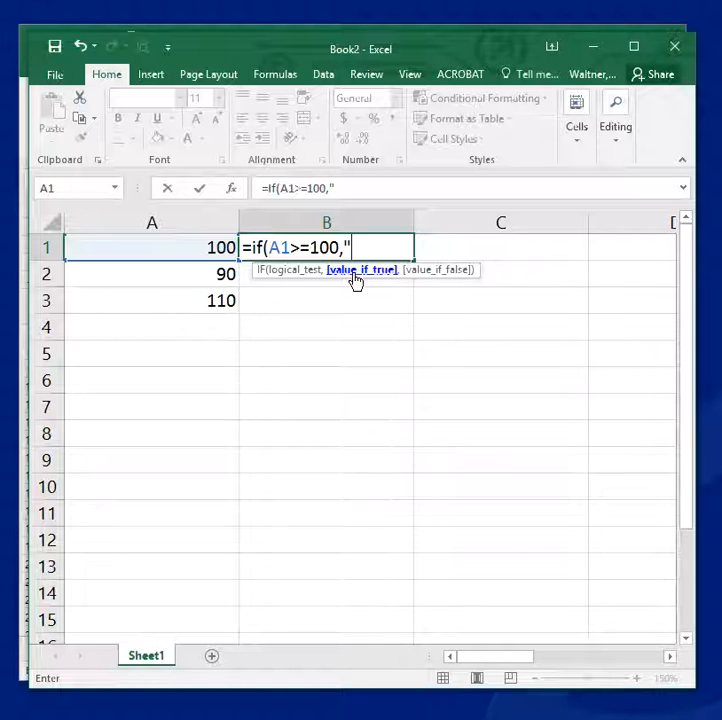
{"action": "type", "text": "P"}
{"action": "key", "text": "BackSpace"}
{"action": "type", "text": "Above\""}
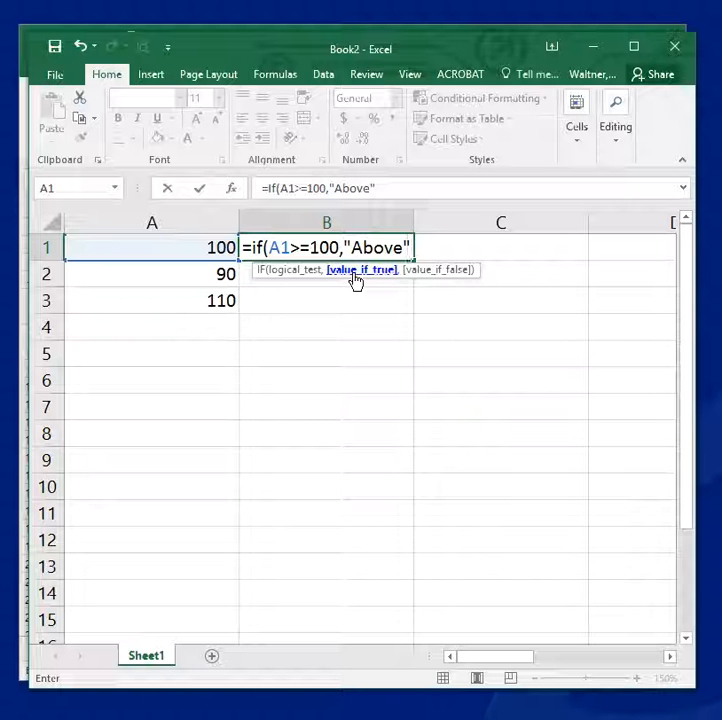
{"action": "type", "text": ","}
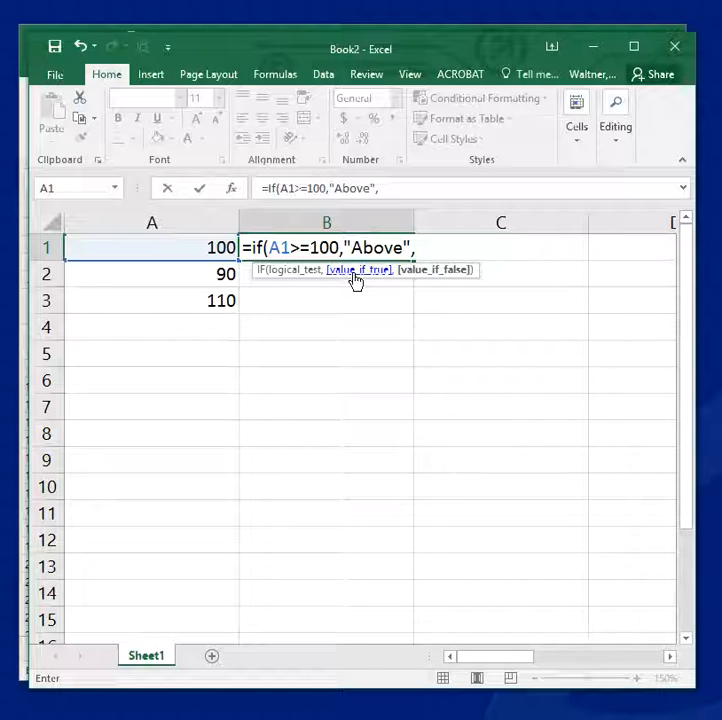
{"action": "type", "text": "\"Below\""}
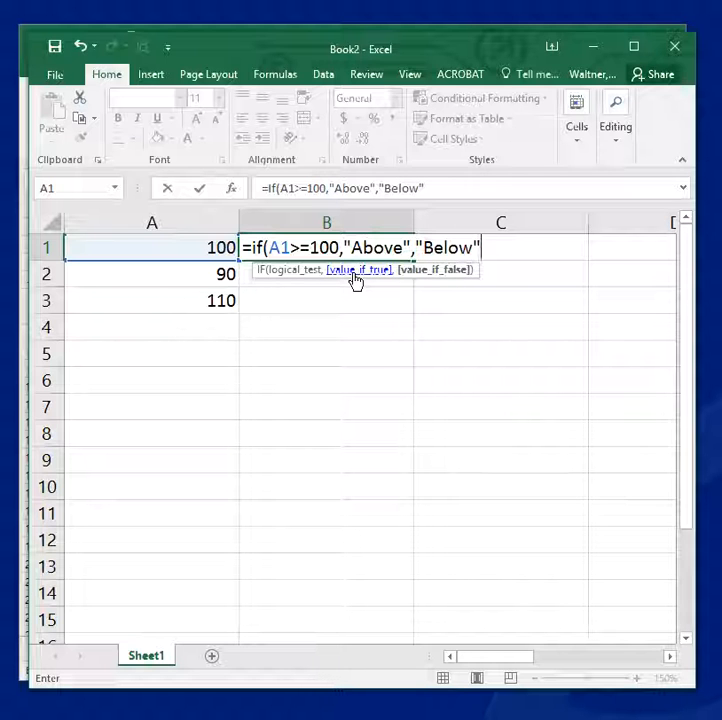
{"action": "type", "text": ")"}
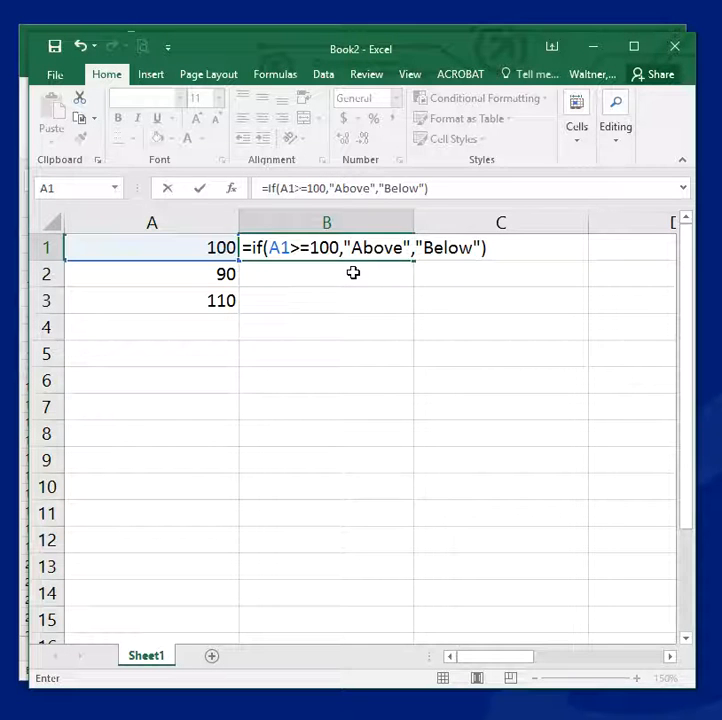
{"action": "key", "text": "Return"}
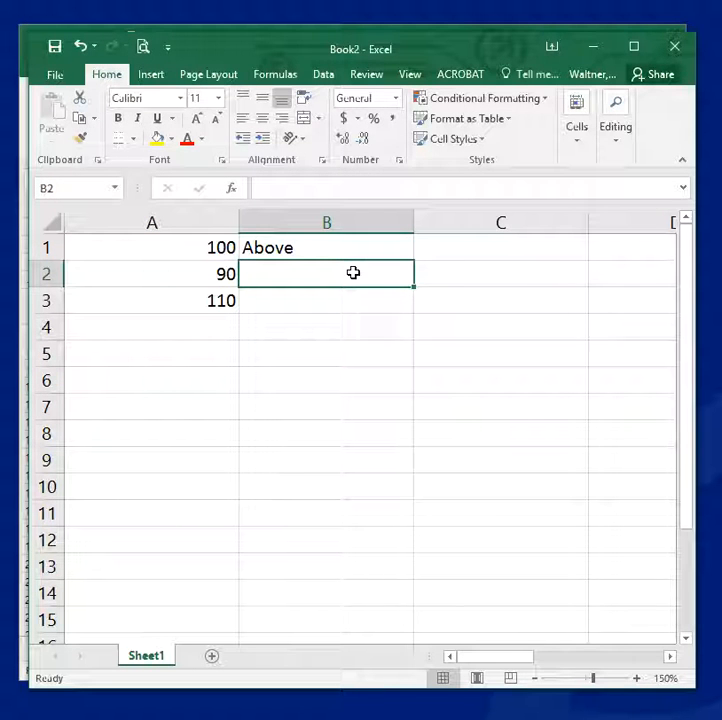
- Right-align cell B1 and fill its IF formula down to B2
{"action": "left_click", "coordinate": [268, 248]}
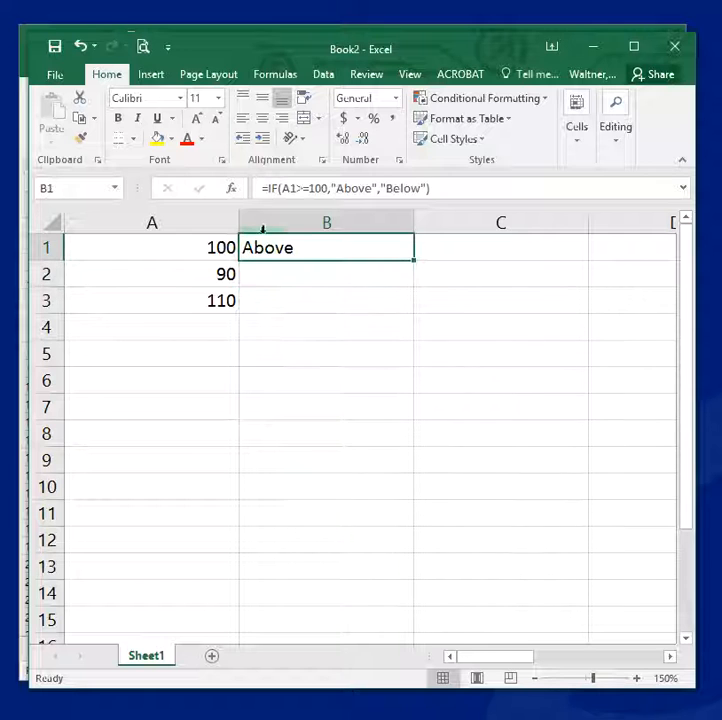
{"action": "left_click", "coordinate": [283, 119]}
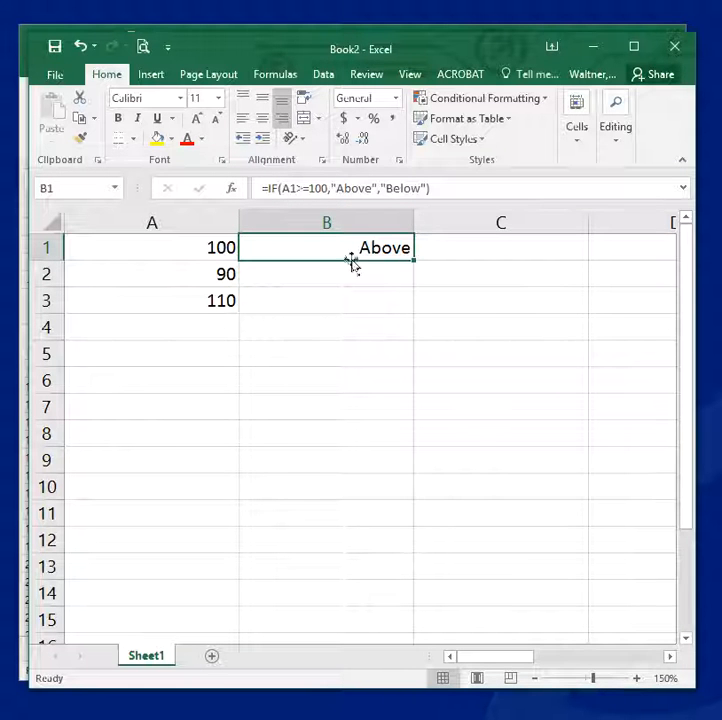
{"action": "left_click_drag", "start_coordinate": [414, 261], "coordinate": [413, 286]}
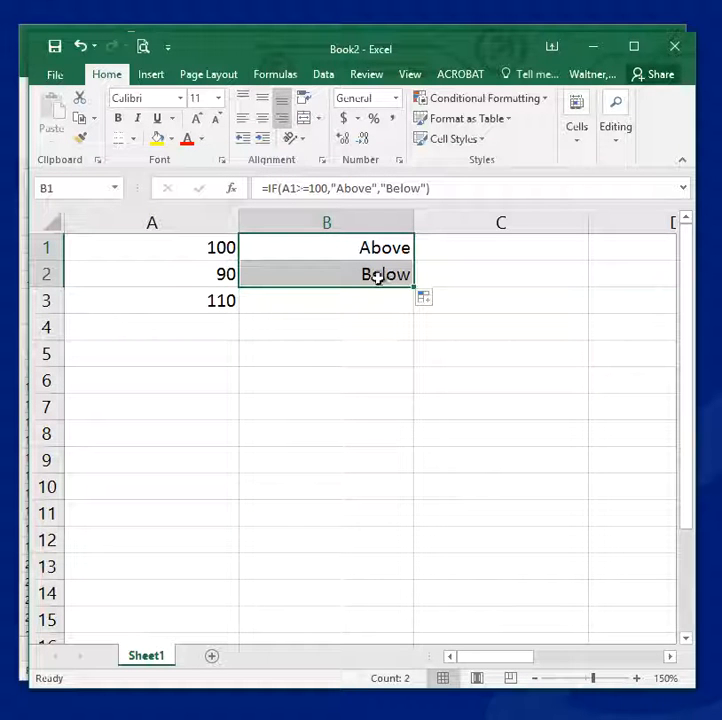
- Change the value in A2 to 190 and review the formula in B1
{"action": "left_click", "coordinate": [195, 274]}
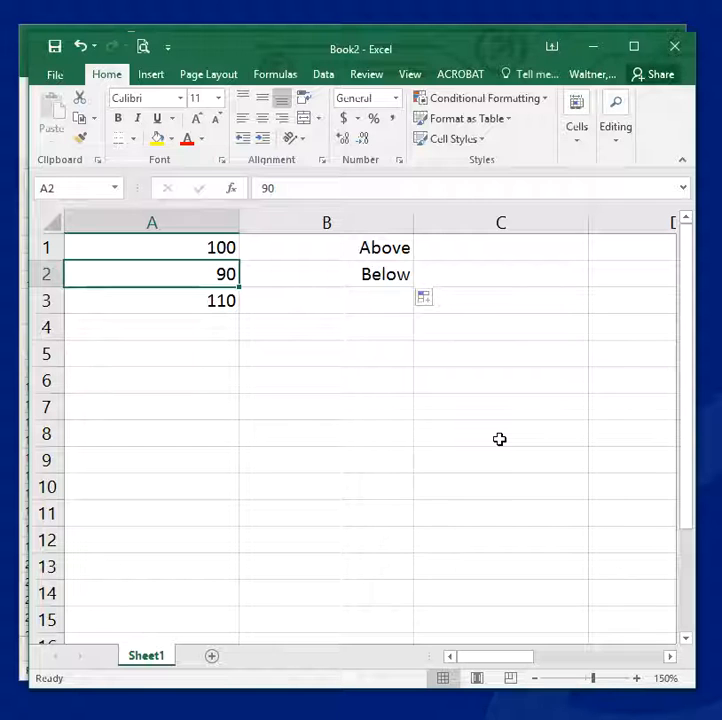
{"action": "type", "text": "190"}
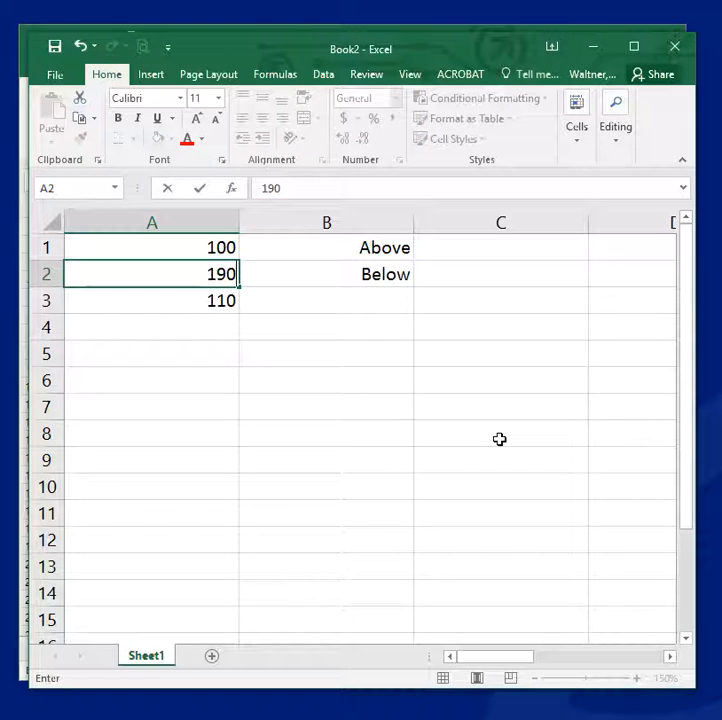
{"action": "key", "text": "Return"}
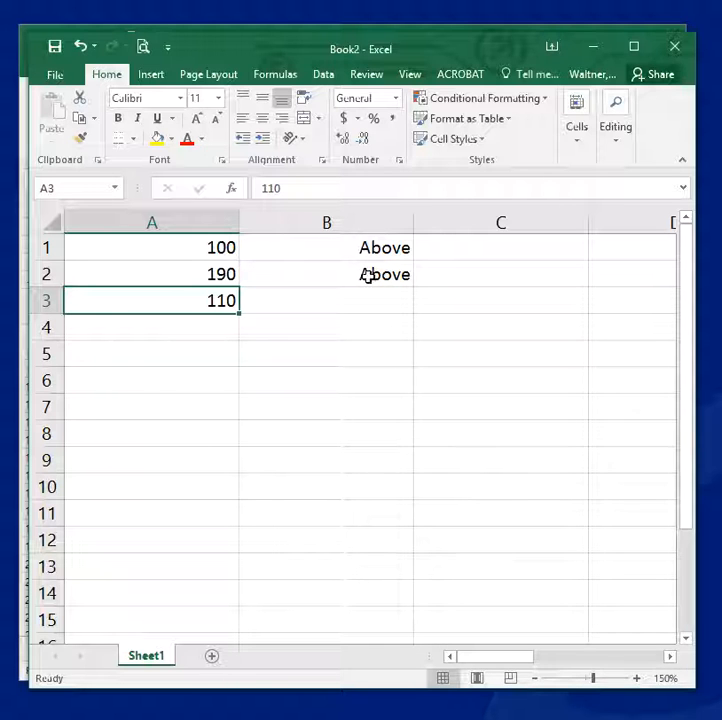
{"action": "left_click", "coordinate": [331, 247]}
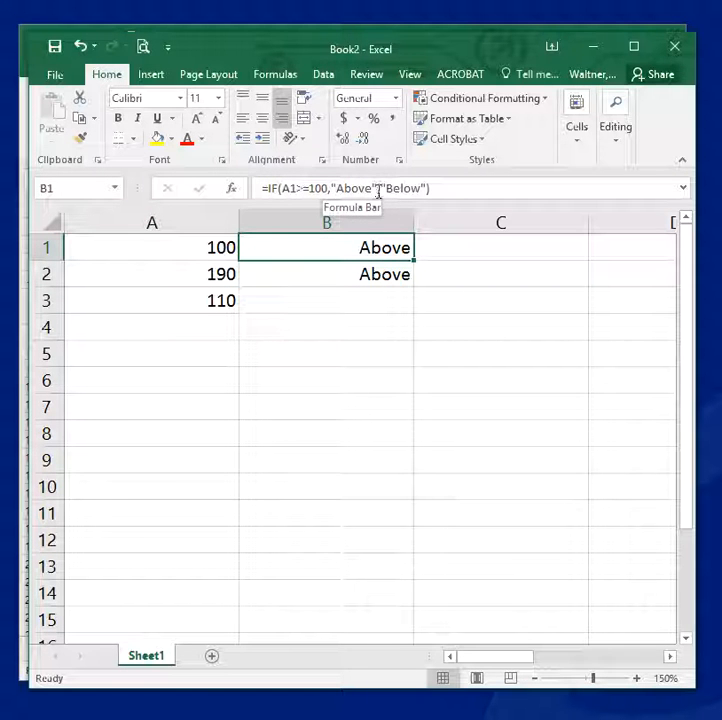
- Start an IF formula in B3 with the logical test A3>=100
{"action": "left_click", "coordinate": [333, 304]}
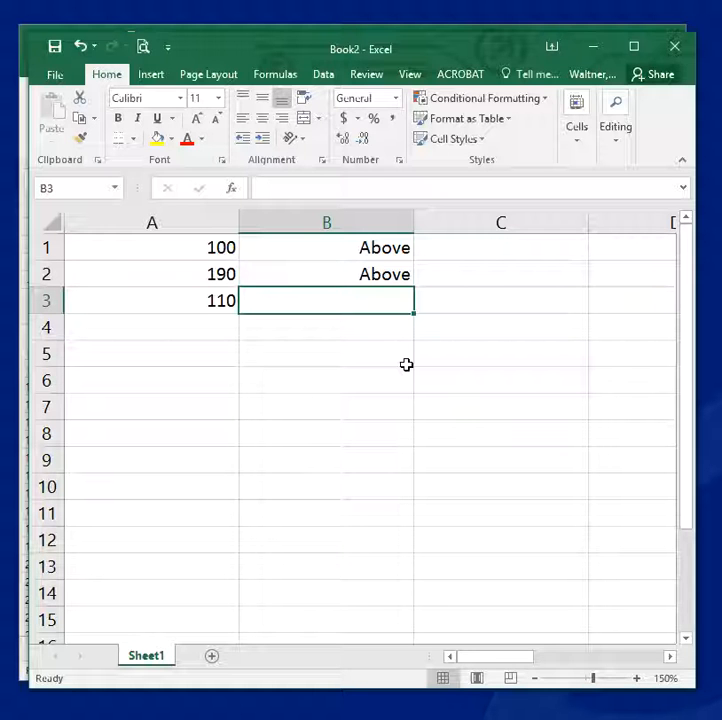
{"action": "type", "text": "=if("}
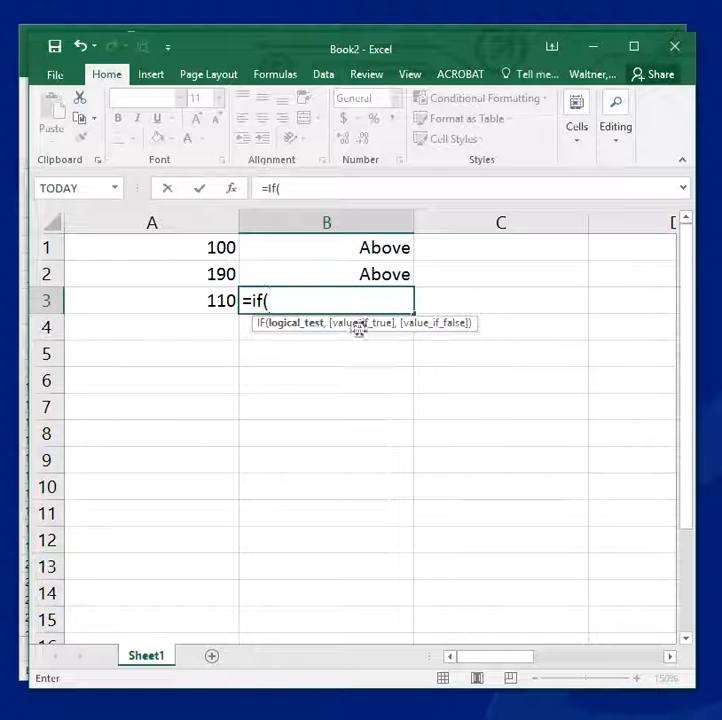
{"action": "left_click", "coordinate": [221, 301]}
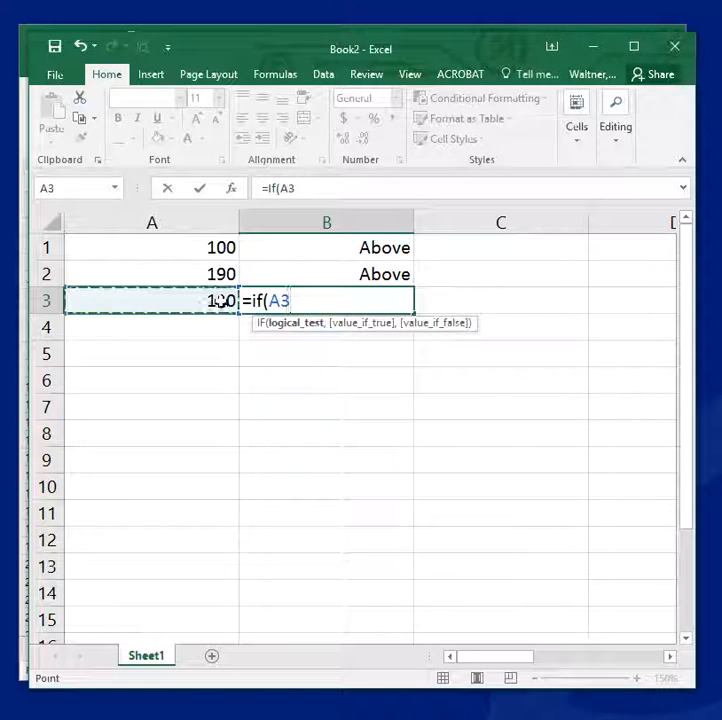
{"action": "type", "text": ">=100"}
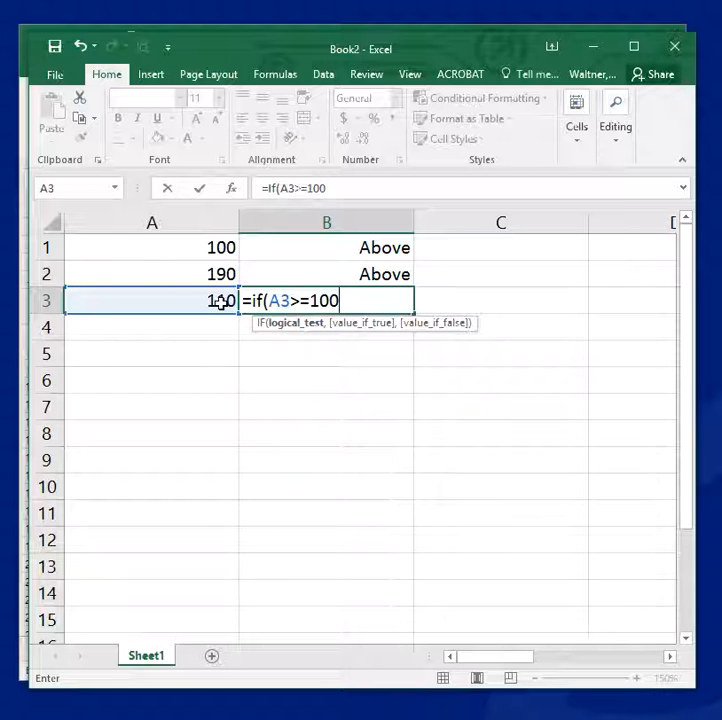
- Complete the B3 formula with (A3-100)*.03 as the true result and 0 as the false result
{"action": "type", "text": ",("}
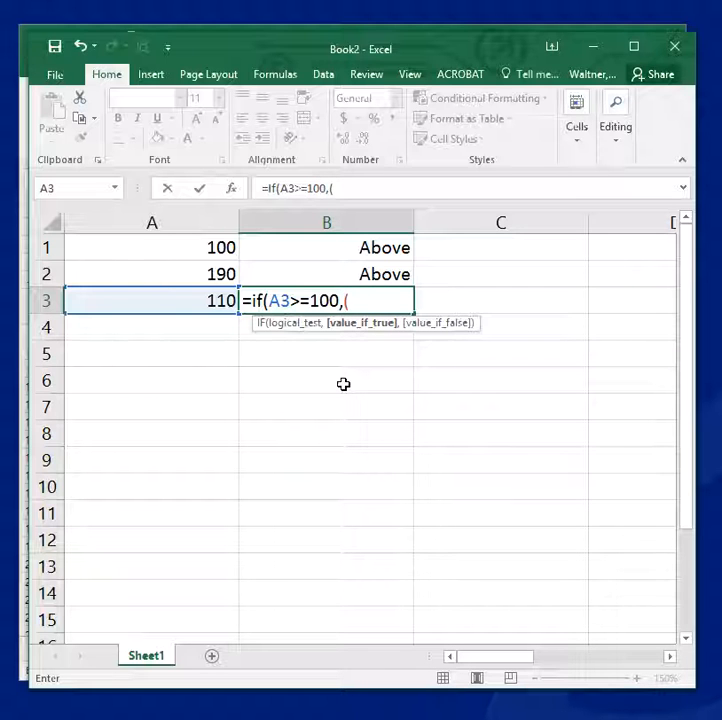
{"action": "left_click", "coordinate": [218, 303]}
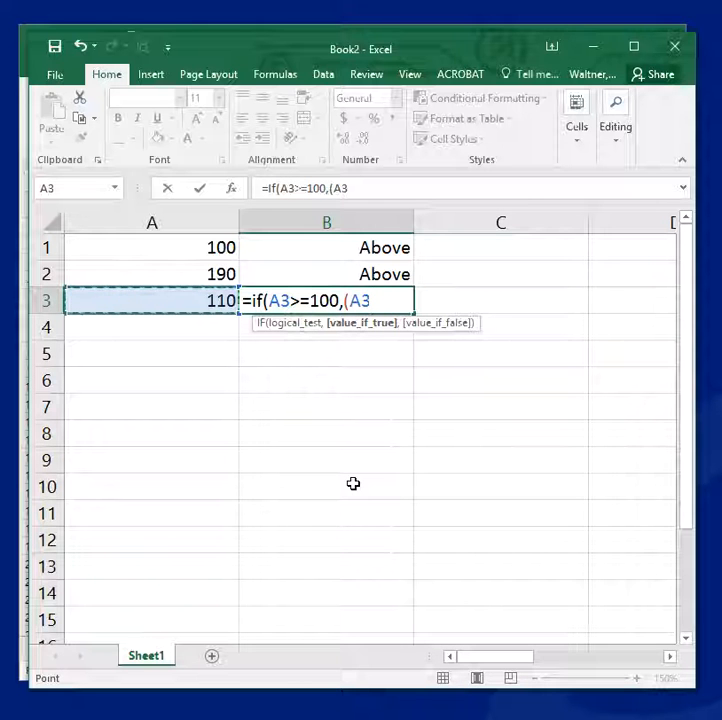
{"action": "type", "text": "-"}
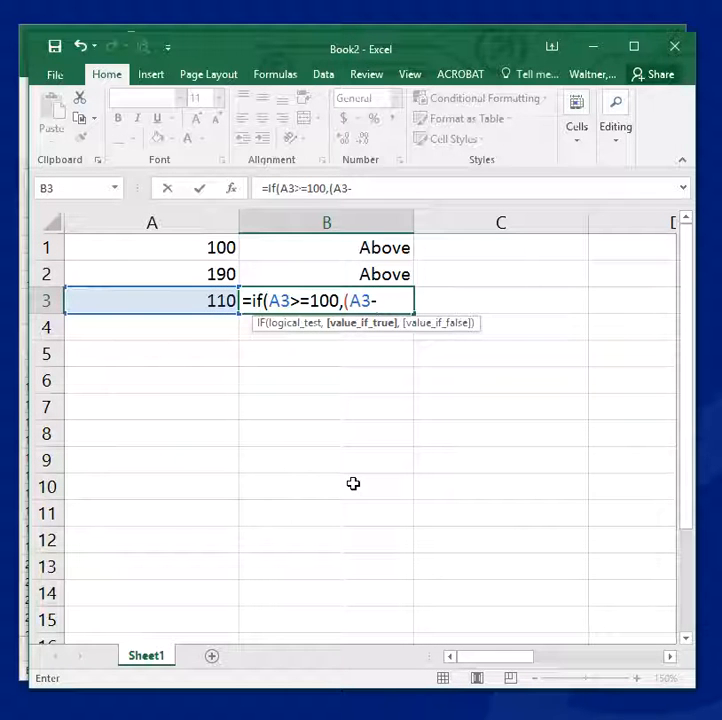
{"action": "type", "text": "100)*.03"}
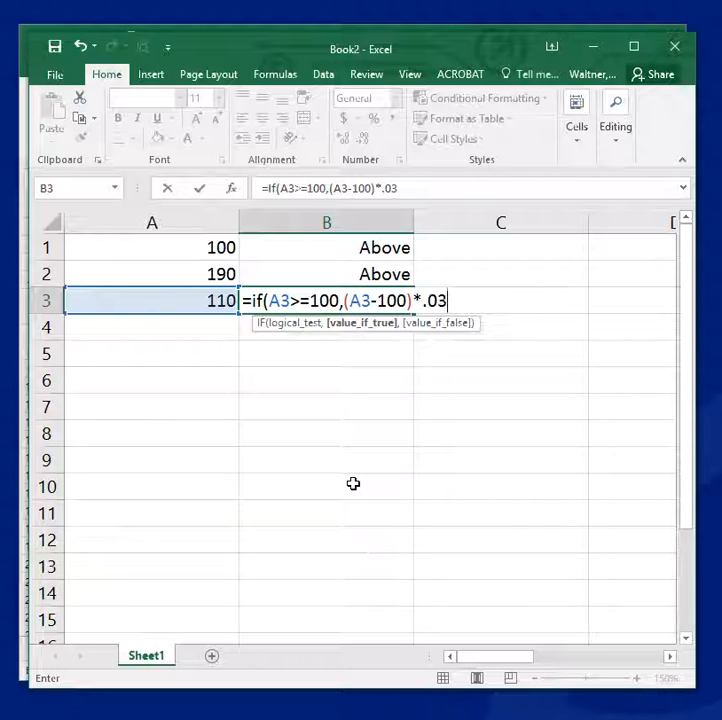
{"action": "type", "text": ","}
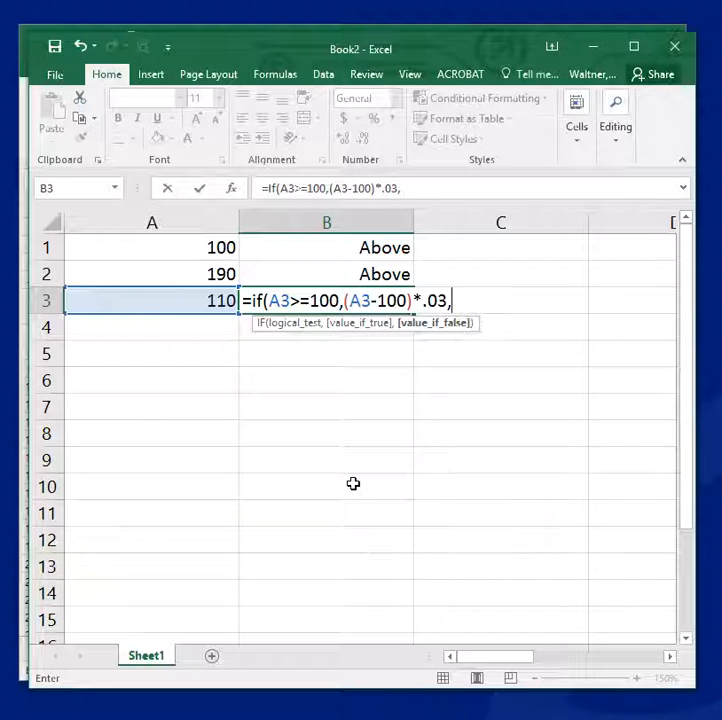
{"action": "type", "text": "0"}
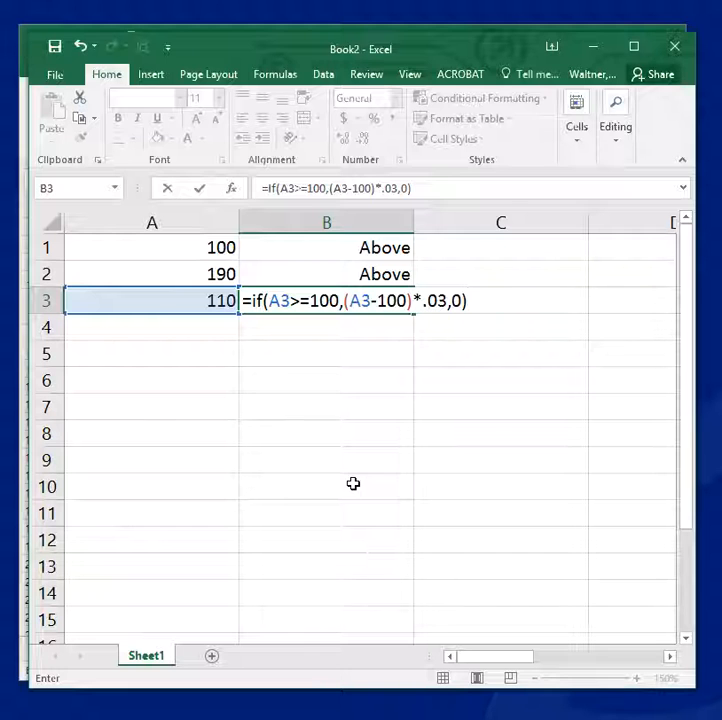
{"action": "key", "text": "Return"}
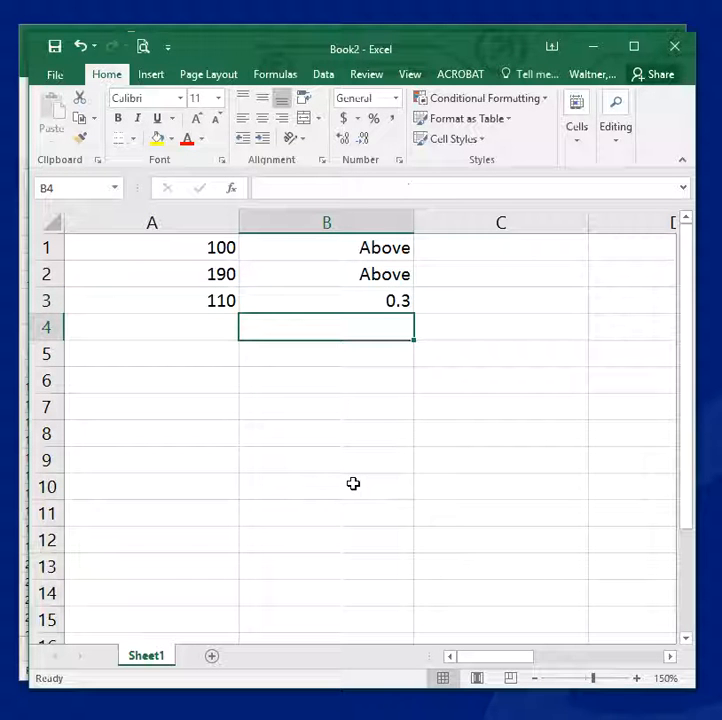
- Format the result in B3 to show two decimal places
{"action": "left_click", "coordinate": [391, 302]}
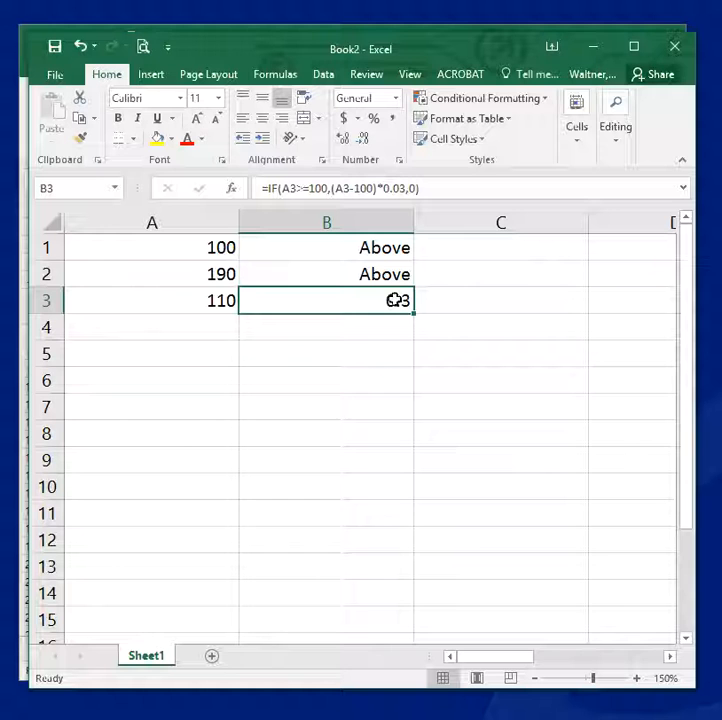
{"action": "left_click", "coordinate": [362, 140]}
{"action": "left_click", "coordinate": [343, 140]}
{"action": "left_click", "coordinate": [343, 140]}
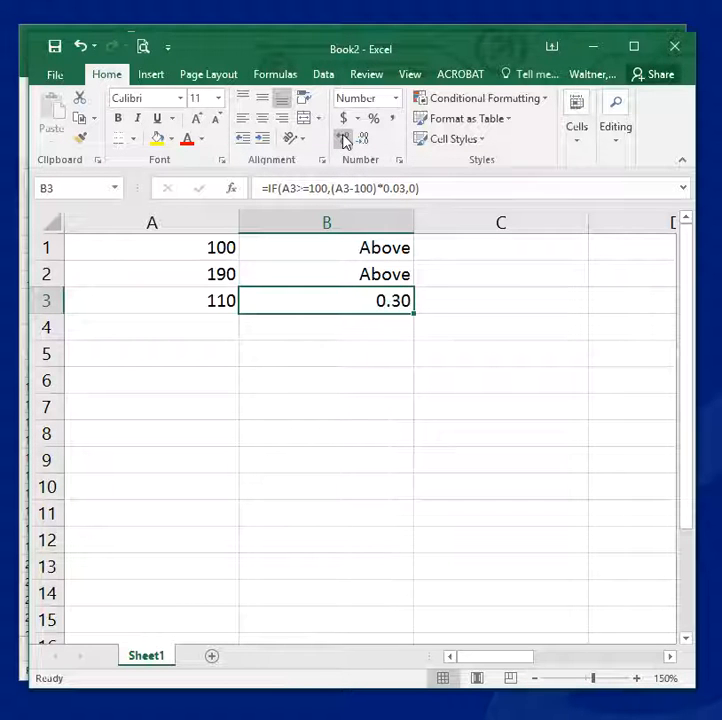
- Change the value in A3 to 1200 and review the IF formulas in B1 and B3
{"action": "left_click", "coordinate": [211, 300]}
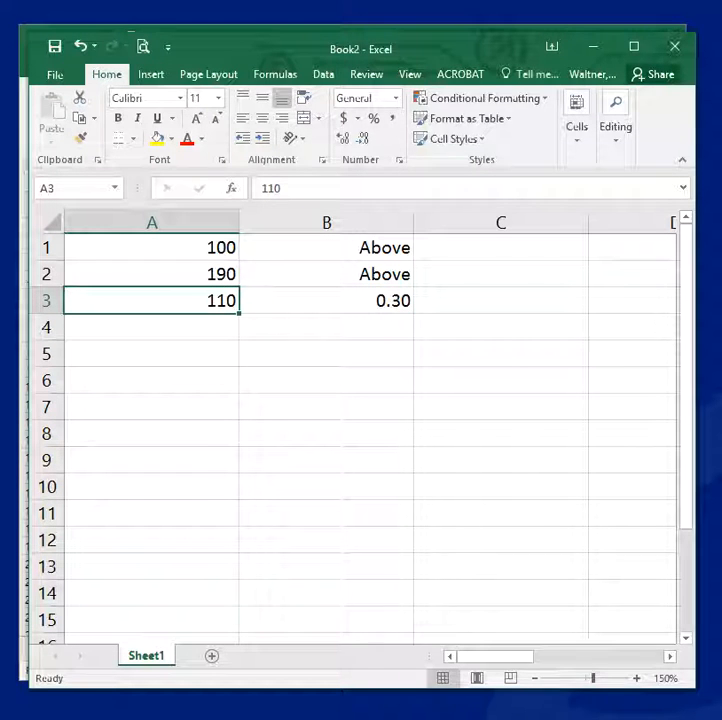
{"action": "type", "text": "1200"}
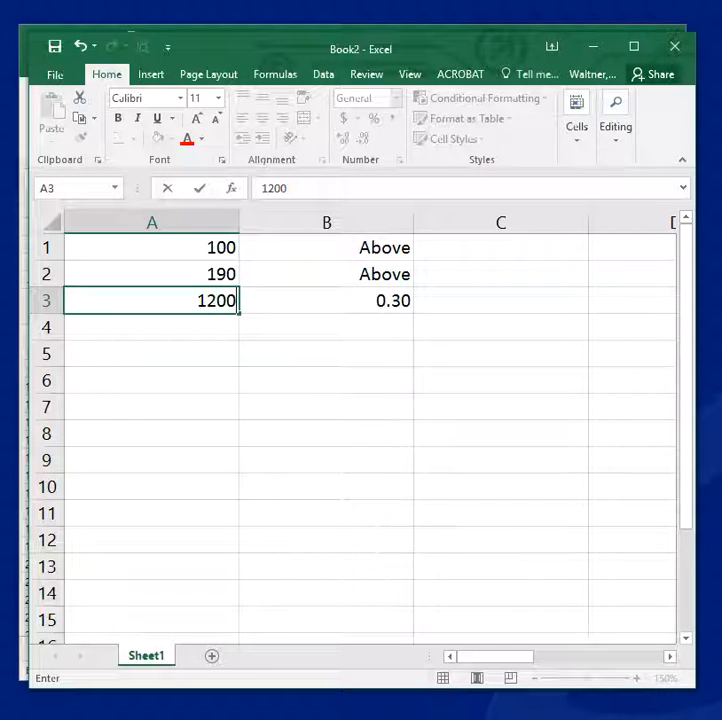
{"action": "key", "text": "Return"}
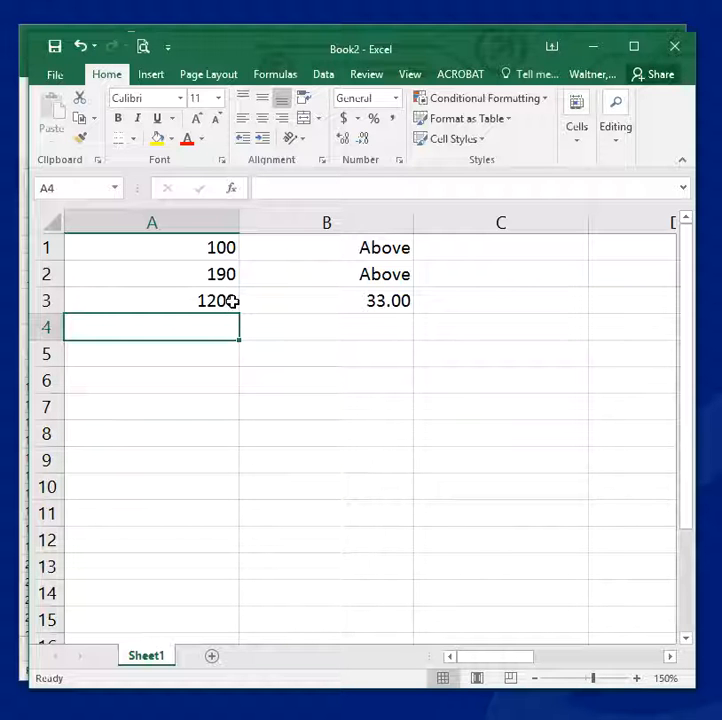
{"action": "left_click", "coordinate": [366, 248]}
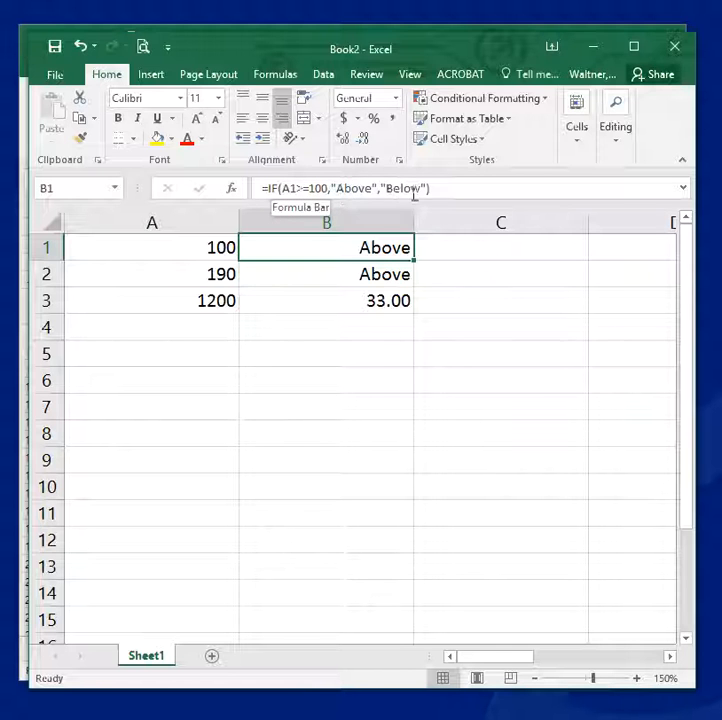
{"action": "left_click", "coordinate": [376, 298]}
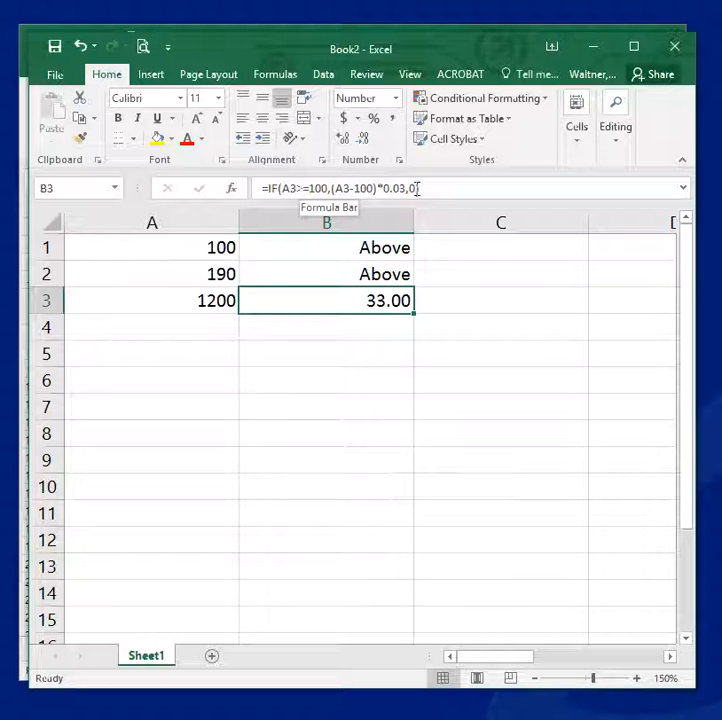
- Enter a COUNT formula in B4 for the range B1:B3
{"action": "left_click", "coordinate": [320, 334]}
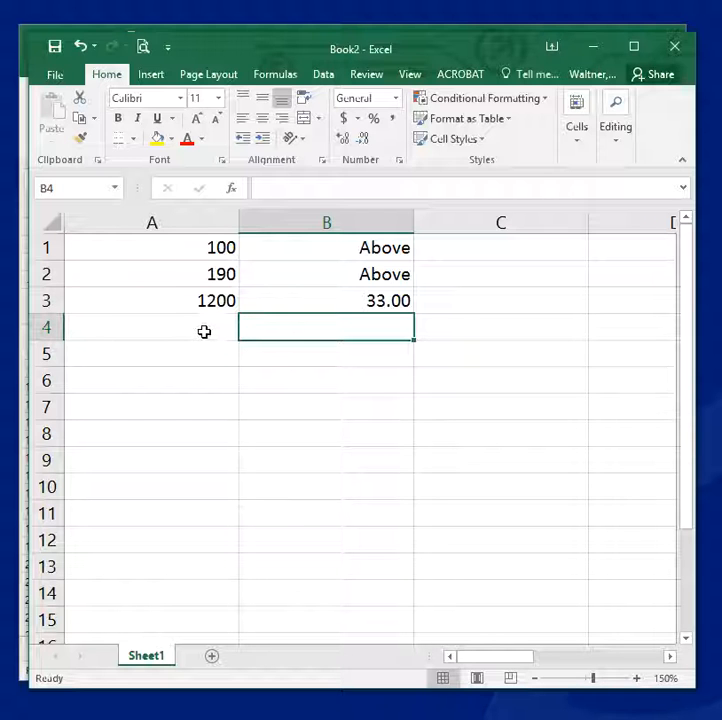
{"action": "type", "text": "=count"}
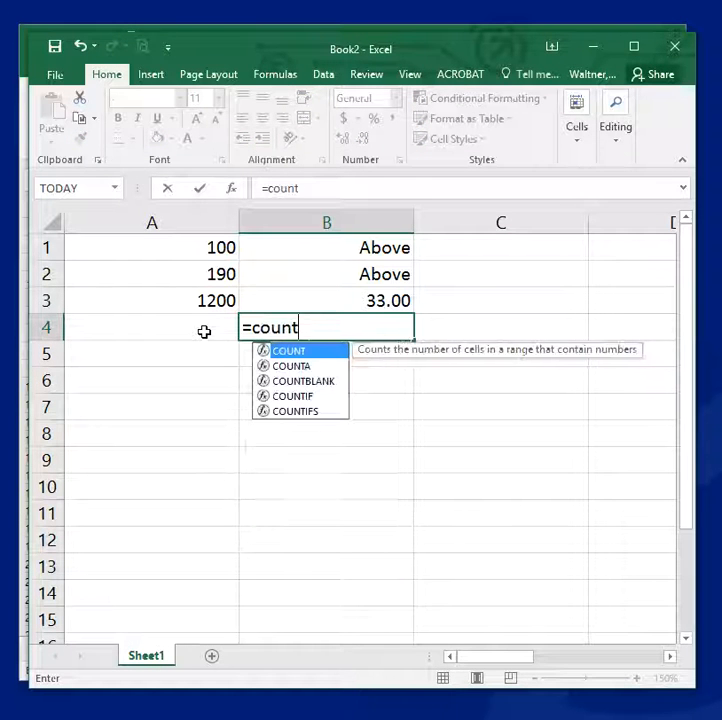
{"action": "type", "text": "("}
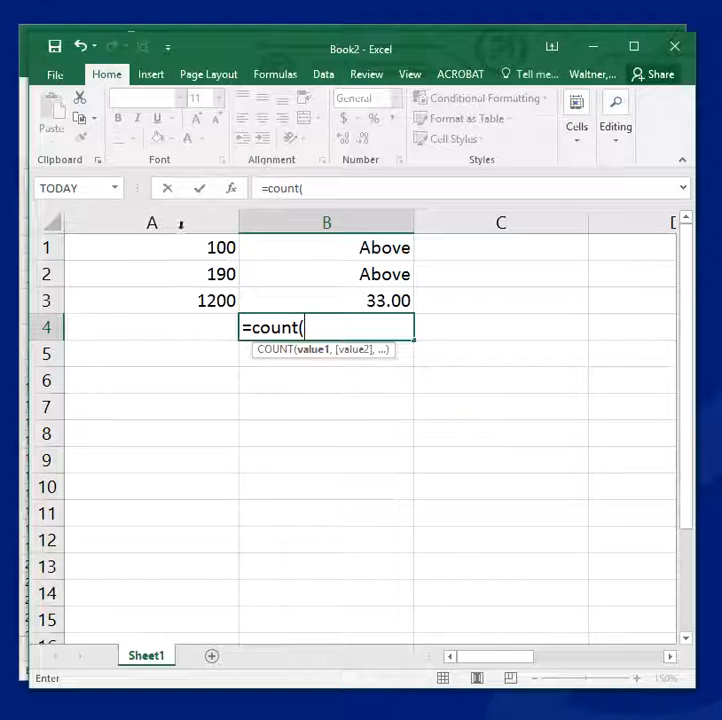
{"action": "mouse_move", "coordinate": [320, 251]}
{"action": "left_mouse_down"}
{"action": "mouse_move", "coordinate": [332, 297]}
{"action": "mouse_move", "coordinate": [340, 297]}
{"action": "left_mouse_up"}
{"action": "type", "text": ")"}
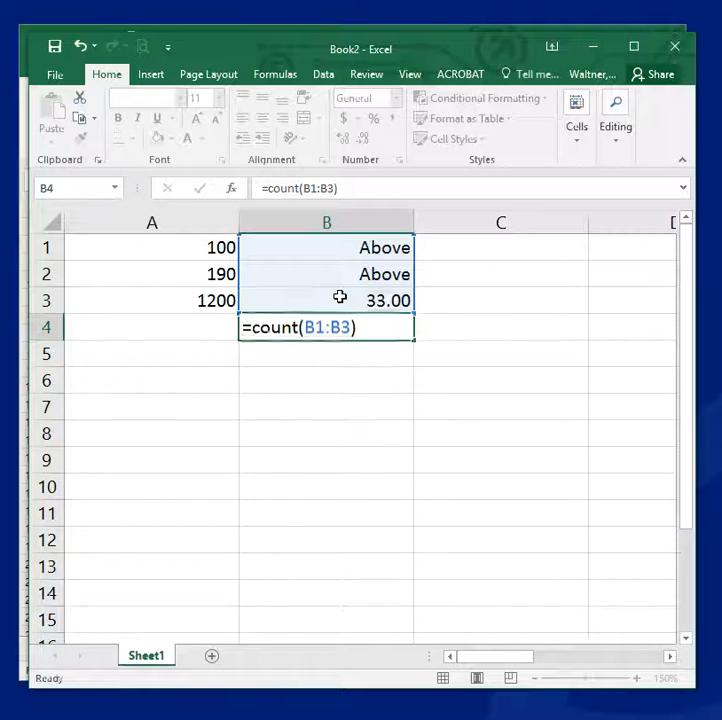
{"action": "key", "text": "Return"}
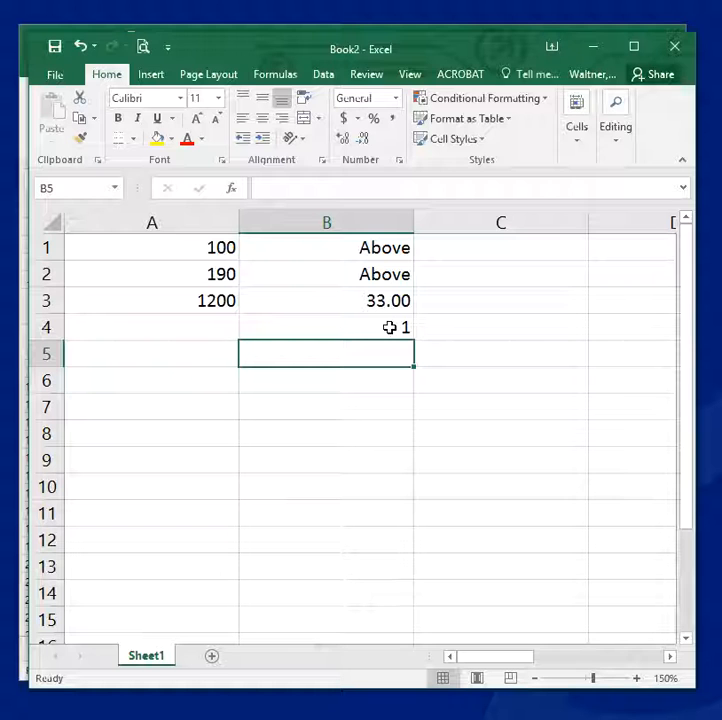
- Enter a COUNTA formula in B5 for the range B1:B3
{"action": "type", "text": "=cou"}
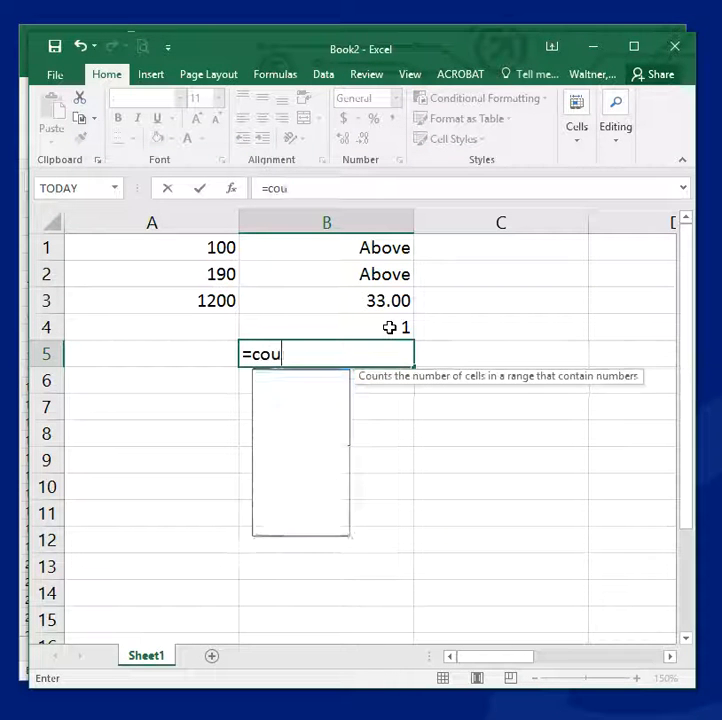
{"action": "type", "text": "ntA"}
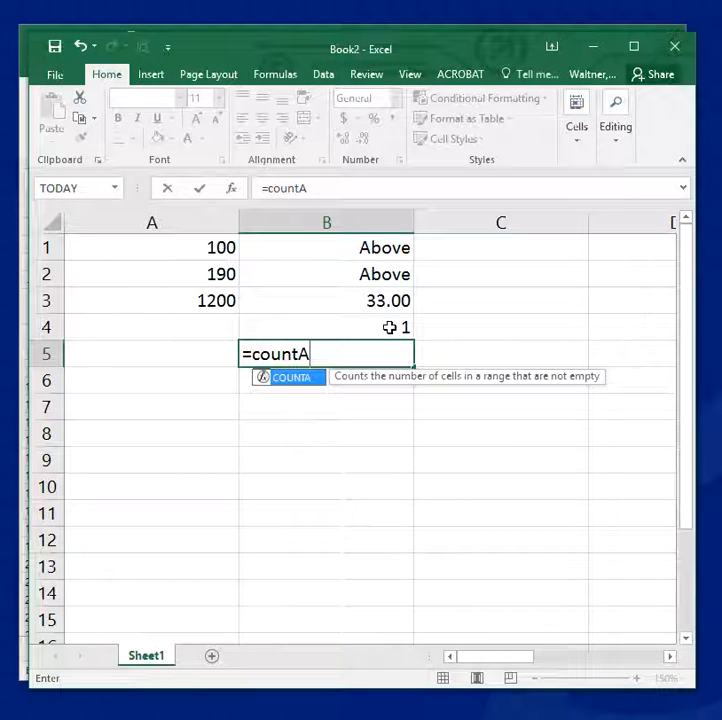
{"action": "type", "text": "("}
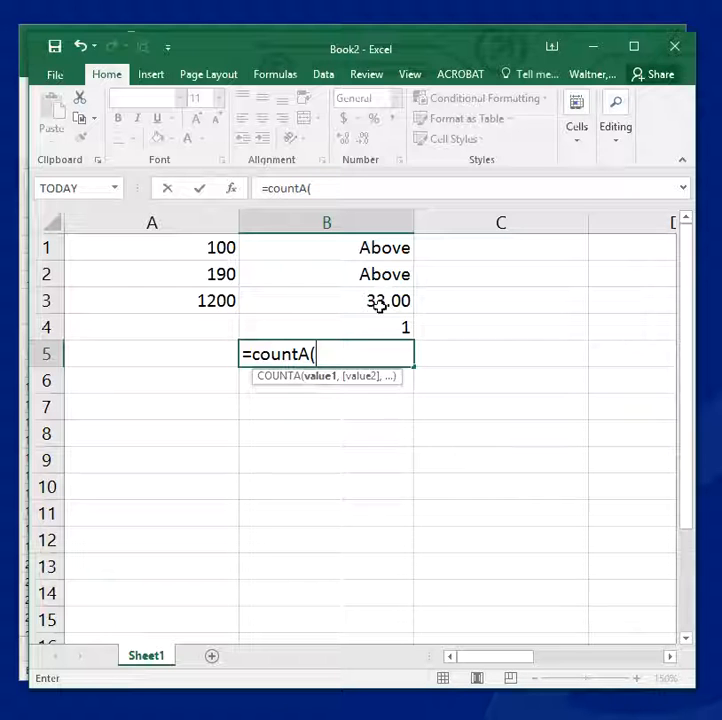
{"action": "left_click_drag", "start_coordinate": [374, 250], "coordinate": [379, 292]}
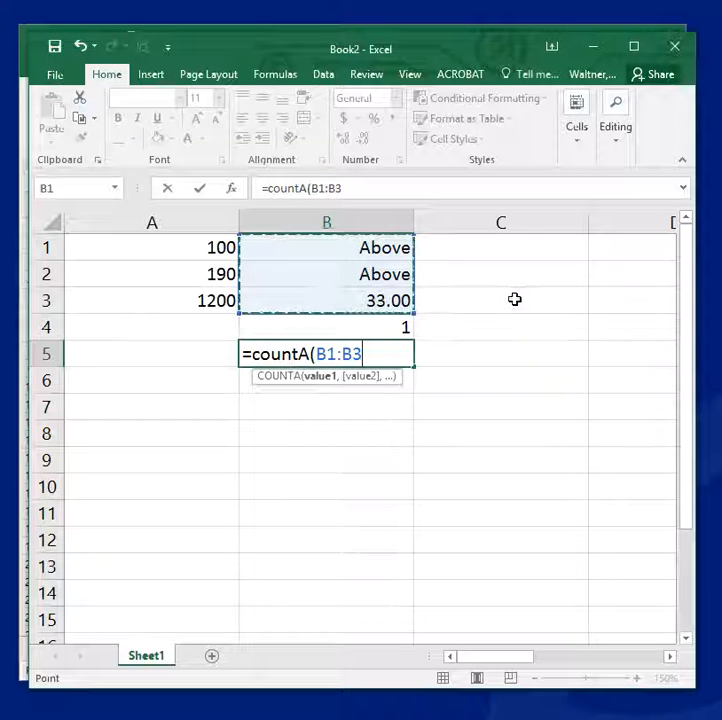
{"action": "type", "text": ")"}
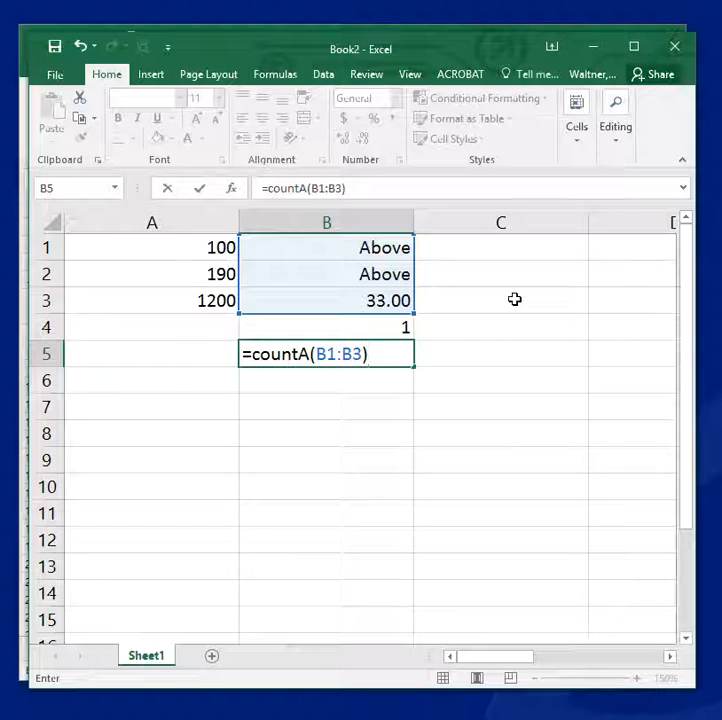
{"action": "key", "text": "Return"}
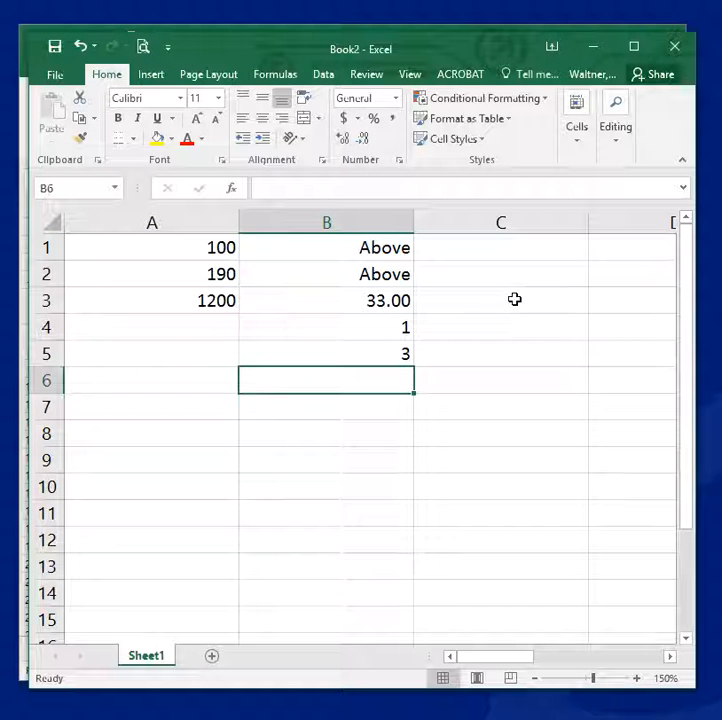
- Compare the COUNT formula in B4 with the COUNTA formula in B5, and review the IF formula in B1
{"action": "left_click", "coordinate": [366, 357]}
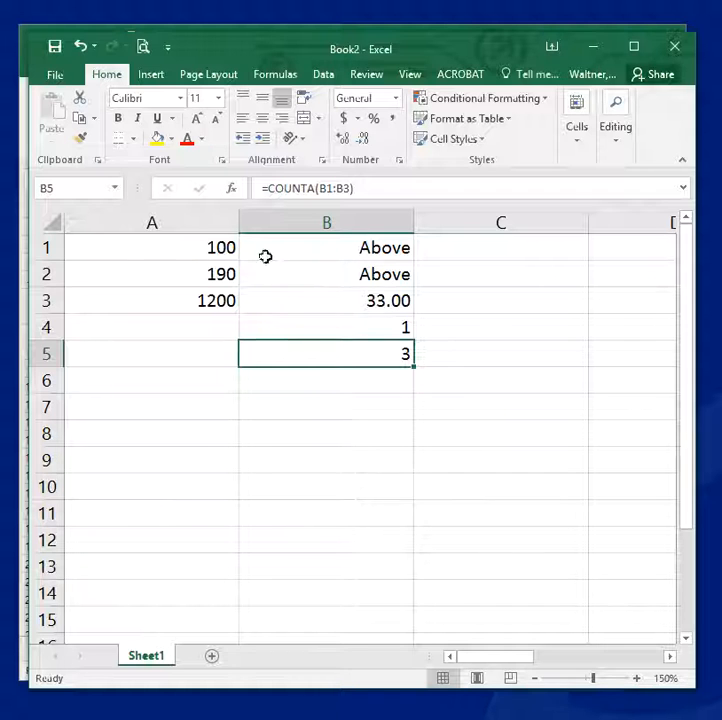
{"action": "left_click", "coordinate": [344, 256]}
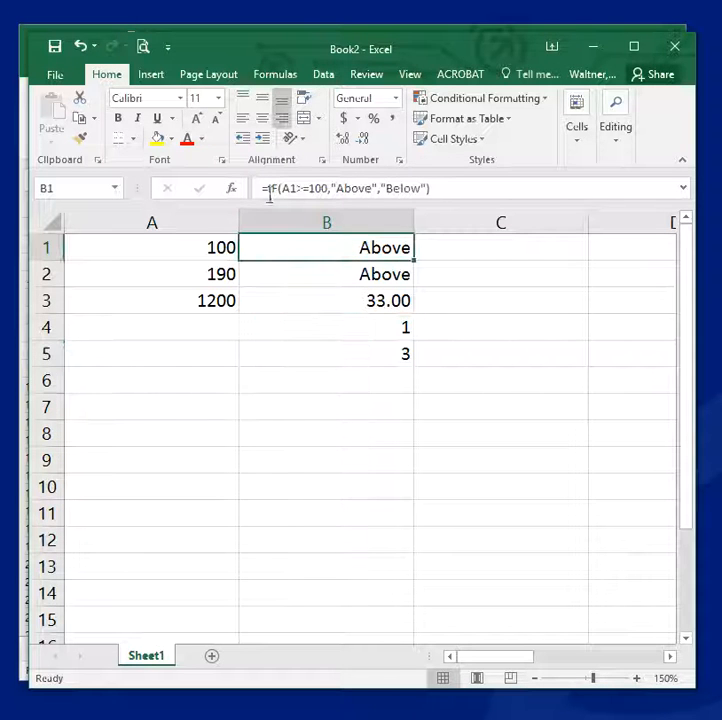
{"action": "left_click", "coordinate": [374, 328]}
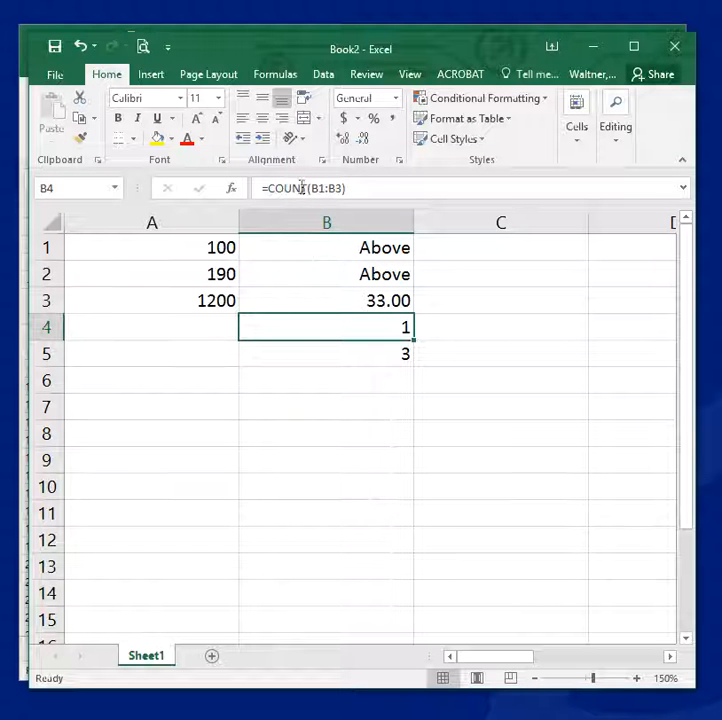
{"action": "left_click", "coordinate": [370, 358]}
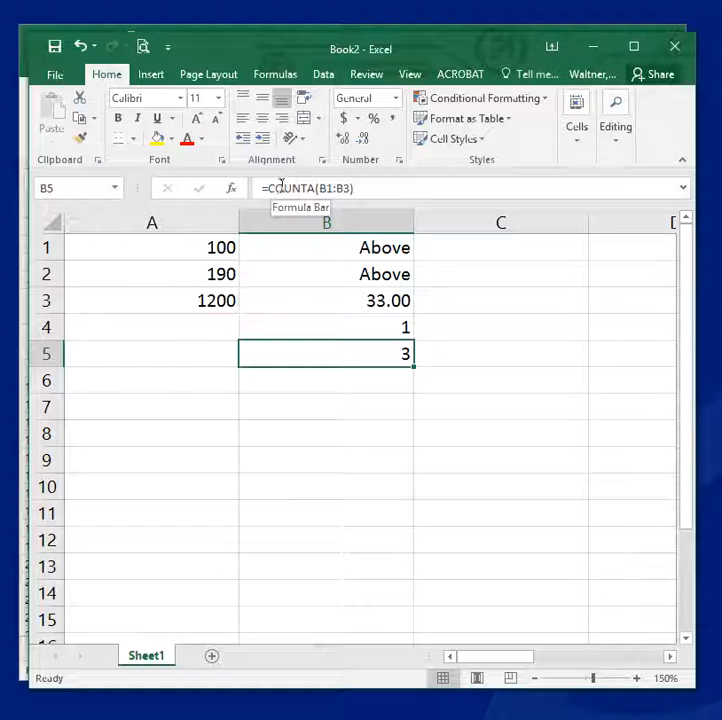
- Minimise the Book2 workbook to return to the Excel30.xlsx payroll worksheet and look through the sales values in C5:C11
{"action": "left_click", "coordinate": [596, 49]}
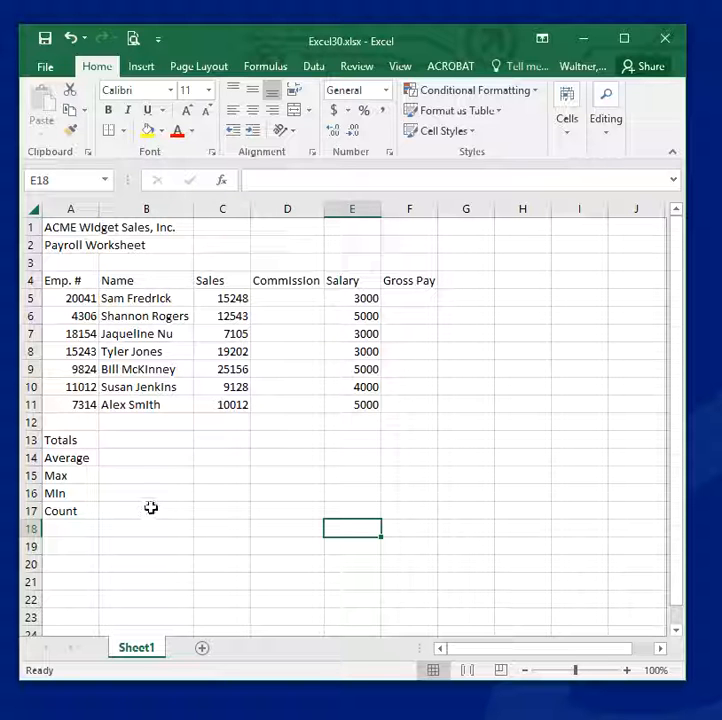
{"action": "left_click", "coordinate": [224, 296]}
{"action": "left_click", "coordinate": [226, 316]}
{"action": "left_click", "coordinate": [230, 340]}
{"action": "left_click_drag", "start_coordinate": [230, 340], "coordinate": [230, 356]}
{"action": "left_click", "coordinate": [231, 387]}
{"action": "left_click", "coordinate": [234, 405]}
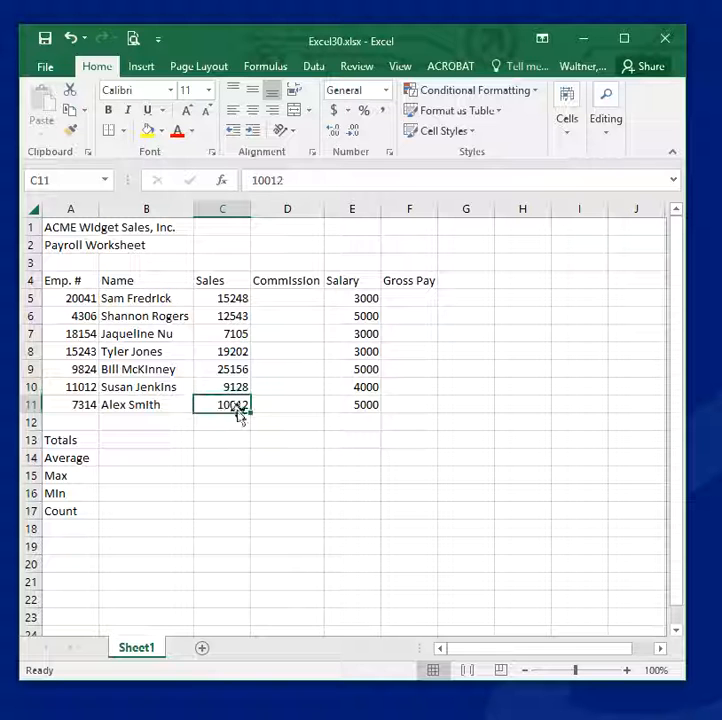
- Look through the salary values in E5:E11
{"action": "left_click", "coordinate": [349, 298]}
{"action": "left_click", "coordinate": [352, 316]}
{"action": "left_click", "coordinate": [357, 335]}
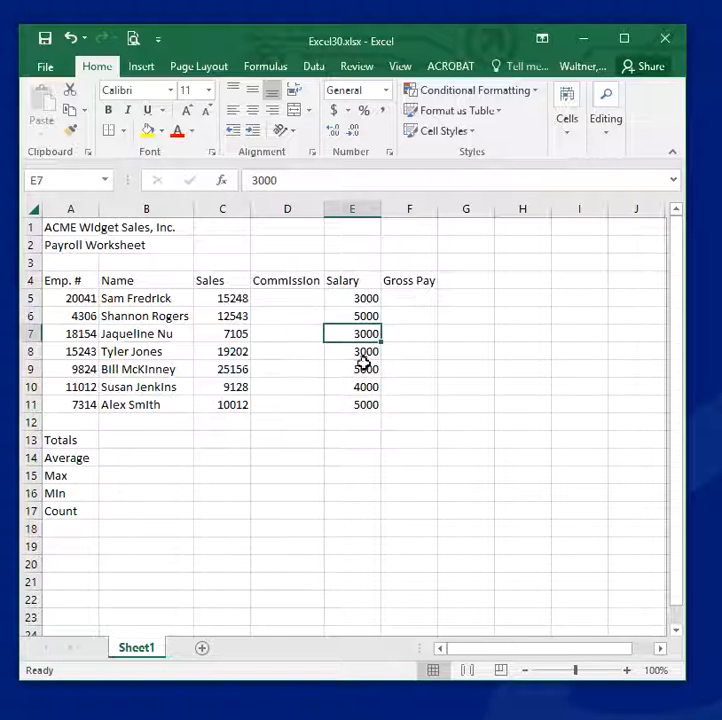
{"action": "left_click", "coordinate": [365, 352]}
{"action": "left_click", "coordinate": [367, 369]}
{"action": "left_click", "coordinate": [366, 388]}
{"action": "left_click", "coordinate": [368, 401]}
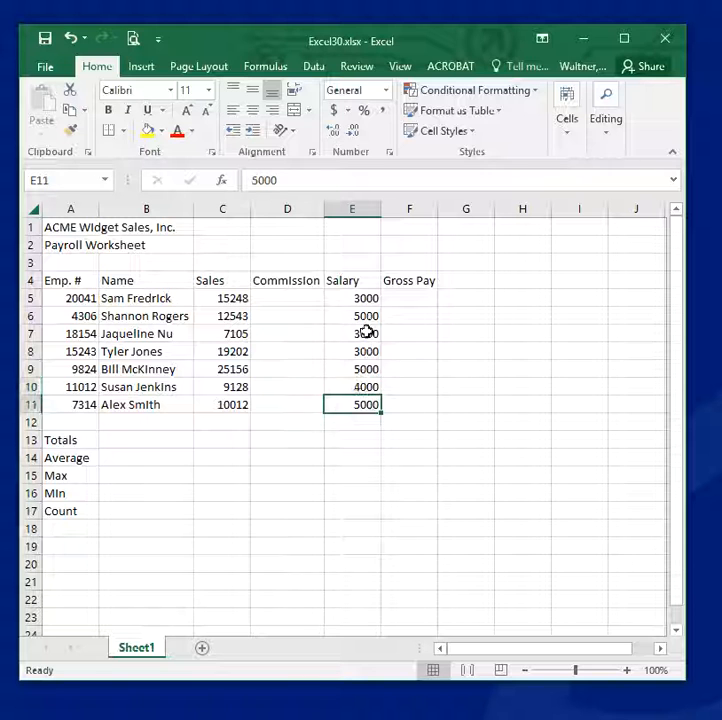
{"action": "left_click", "coordinate": [368, 299]}
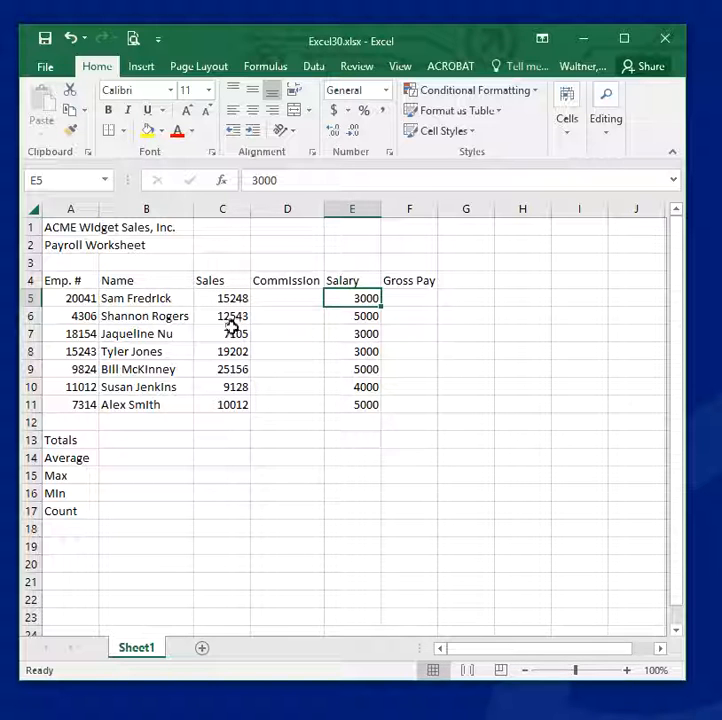
{"action": "left_click_drag", "start_coordinate": [468, 493], "coordinate": [468, 476]}
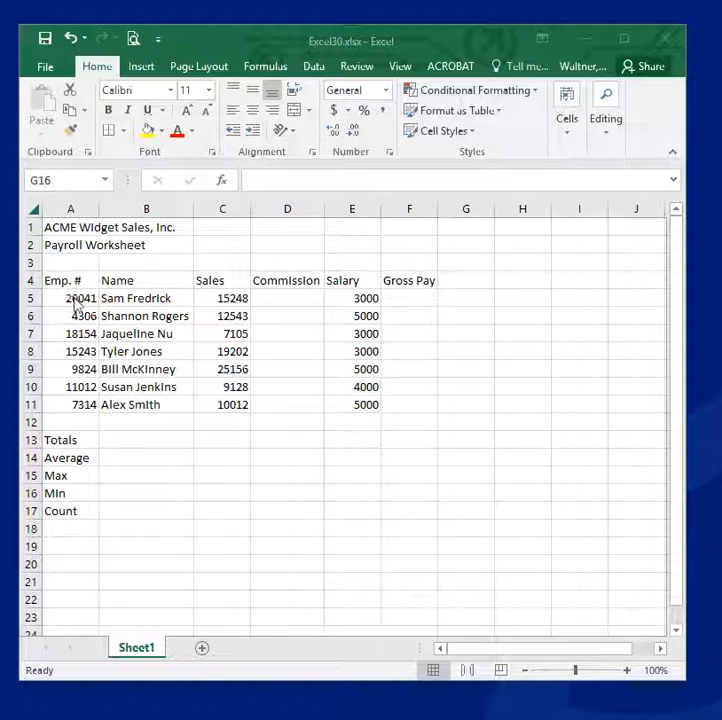
- Apply the custom number format 00000 to the employee numbers in A5:A11
{"action": "left_click_drag", "start_coordinate": [73, 298], "coordinate": [78, 407]}
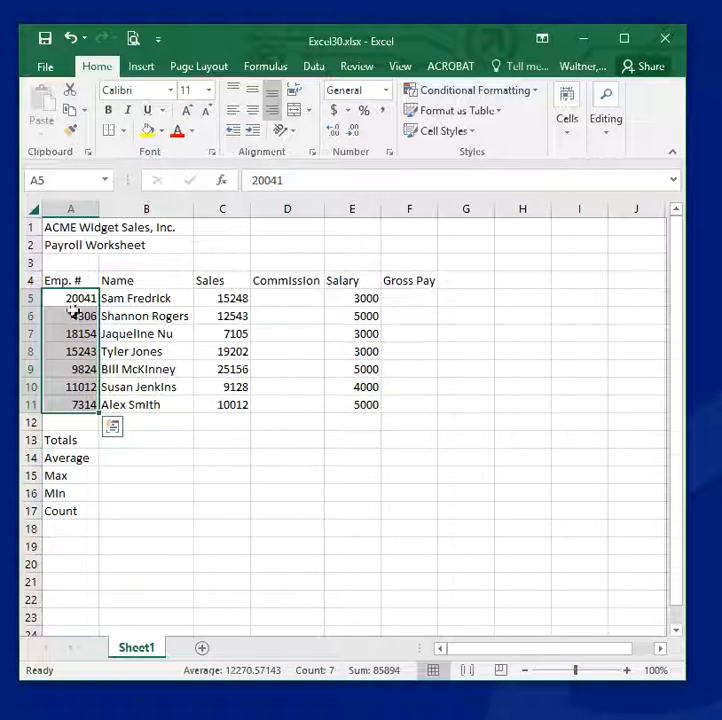
{"action": "left_click", "coordinate": [391, 154]}
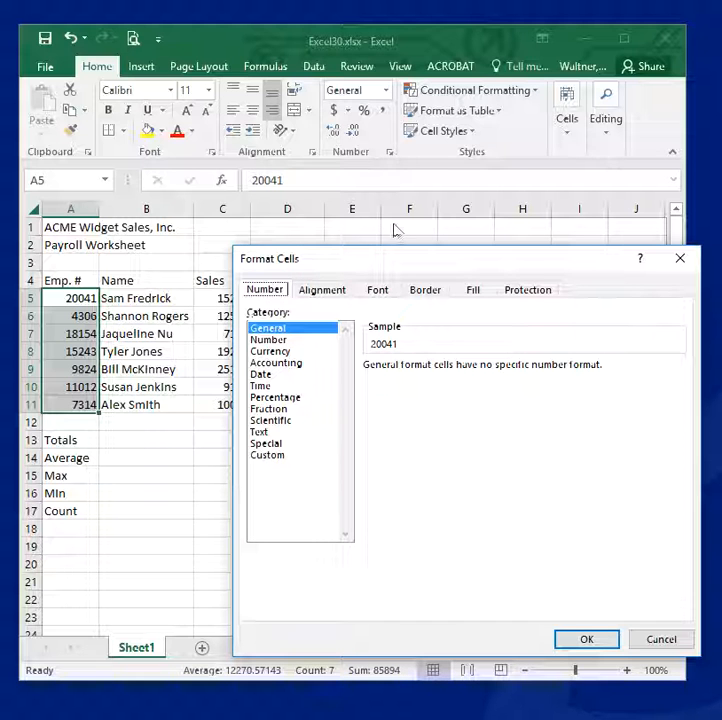
{"action": "left_click_drag", "start_coordinate": [393, 265], "coordinate": [274, 122]}
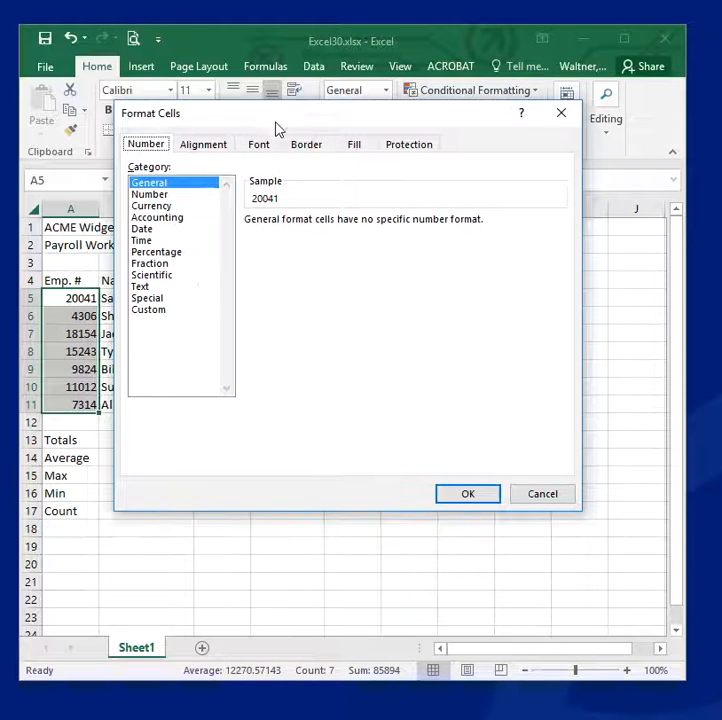
{"action": "left_click", "coordinate": [152, 194]}
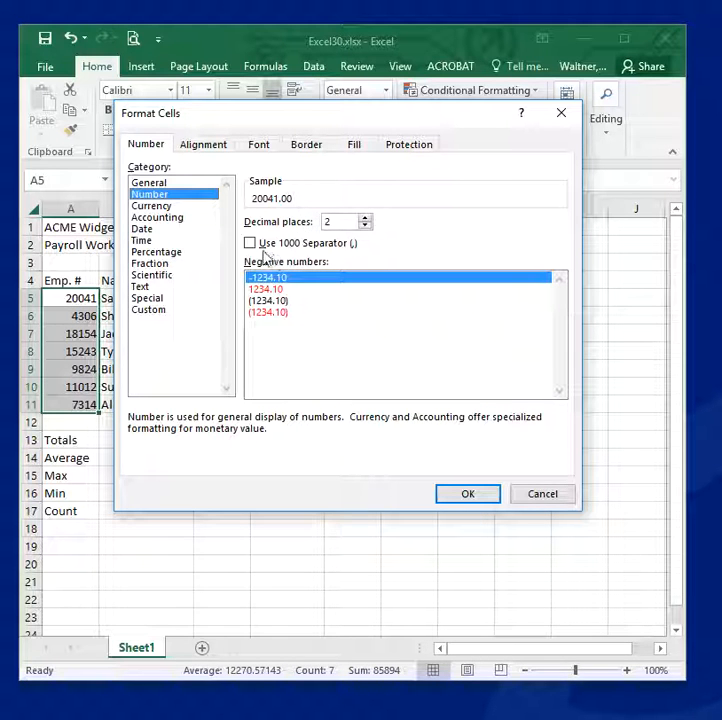
{"action": "left_click", "coordinate": [161, 318]}
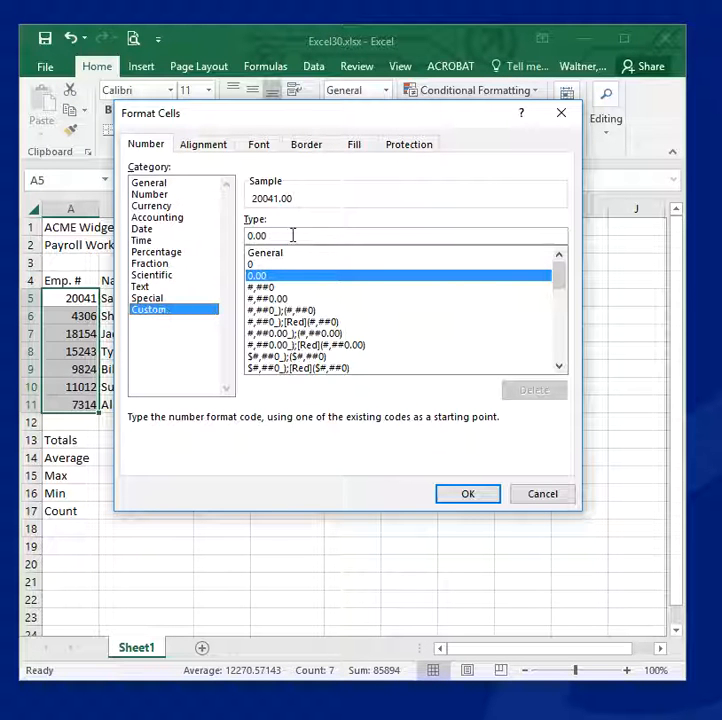
{"action": "left_click_drag", "start_coordinate": [293, 235], "coordinate": [221, 240]}
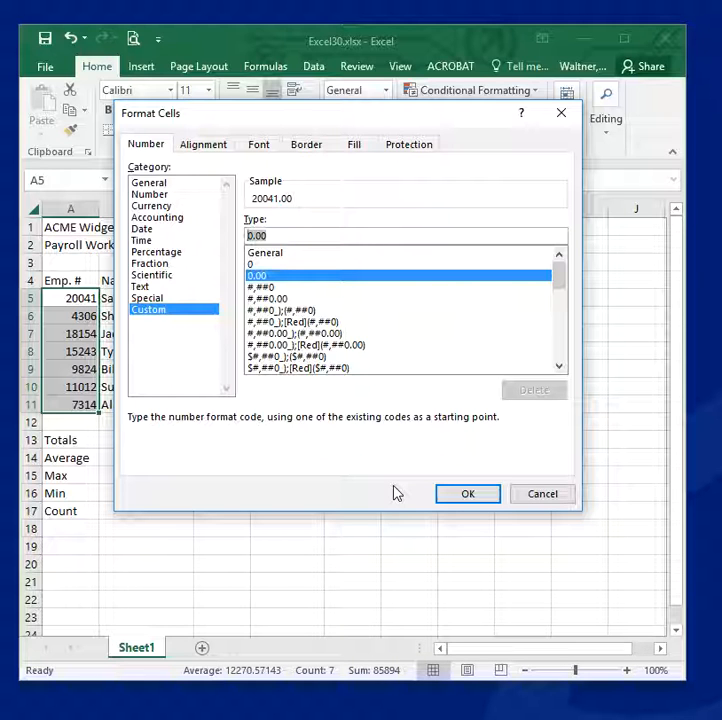
{"action": "type", "text": "00000"}
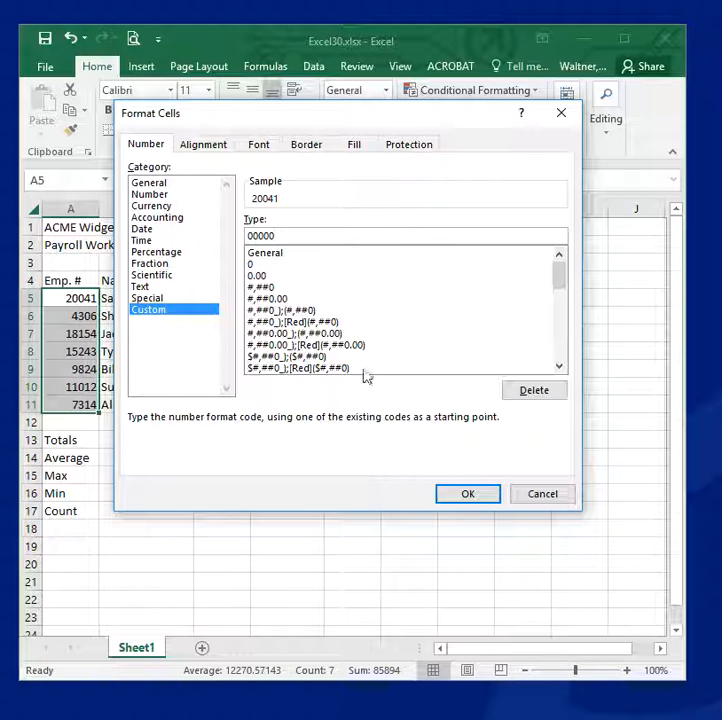
{"action": "left_click", "coordinate": [468, 494]}
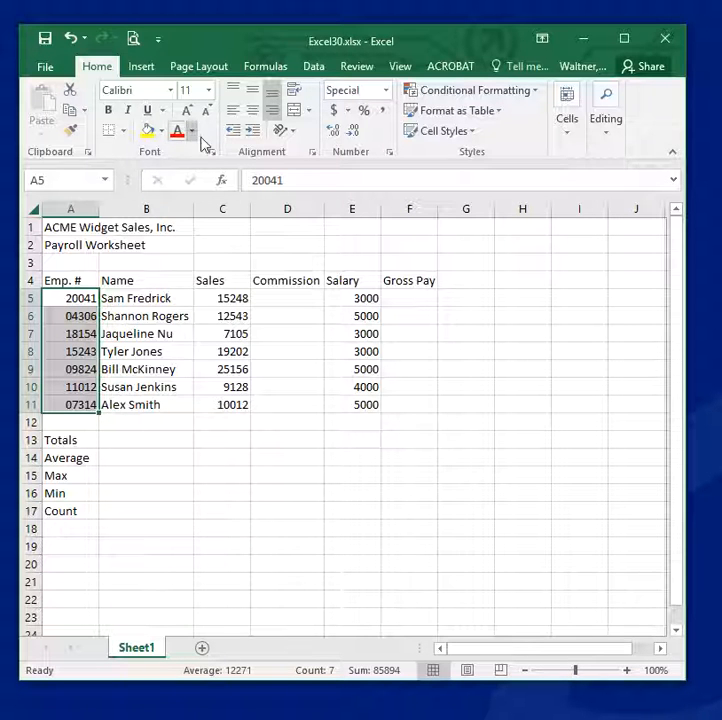
- Left-align the employee numbers in A5:A11 and slightly widen the Name column
{"action": "left_click", "coordinate": [233, 110]}
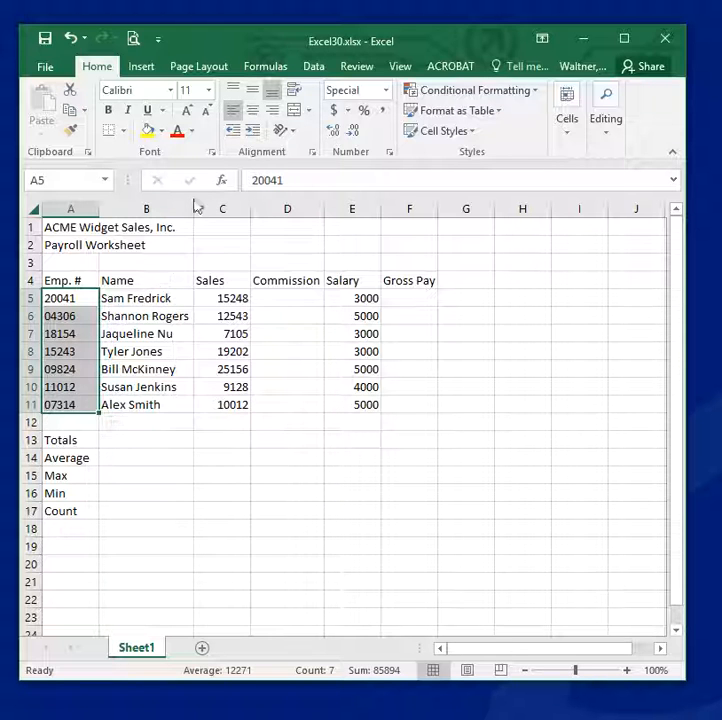
{"action": "left_click_drag", "start_coordinate": [195, 208], "coordinate": [201, 211]}
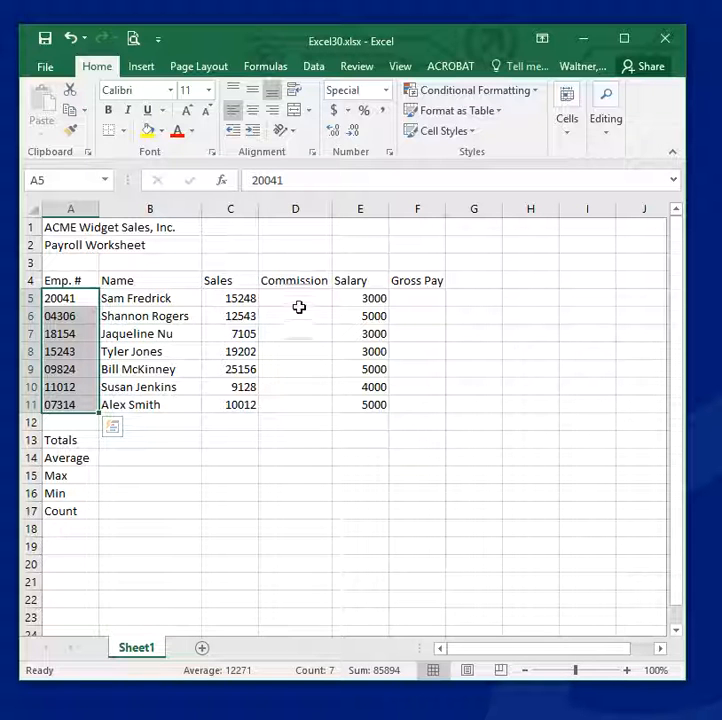
- Begin an IF formula in Commission cell D5 with the logical test C5>=10000
{"action": "left_click", "coordinate": [308, 299]}
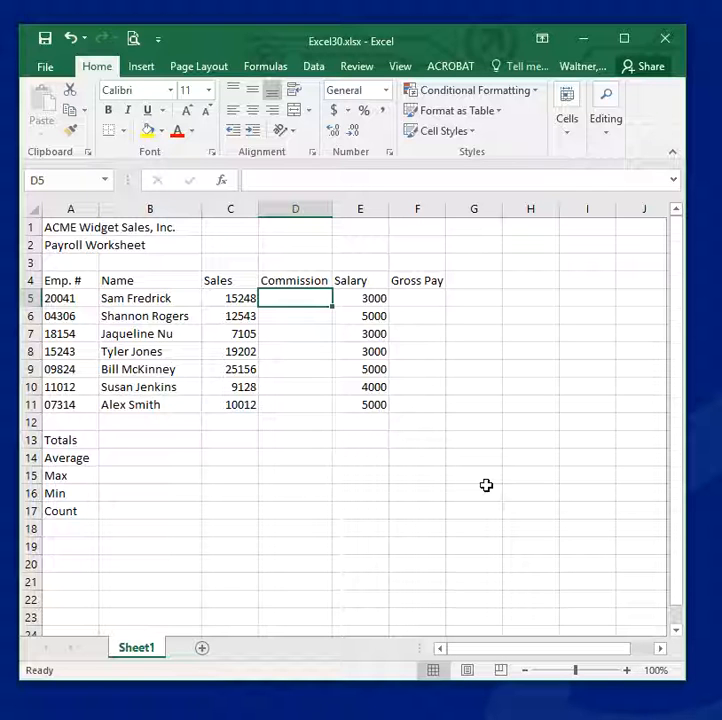
{"action": "type", "text": "="}
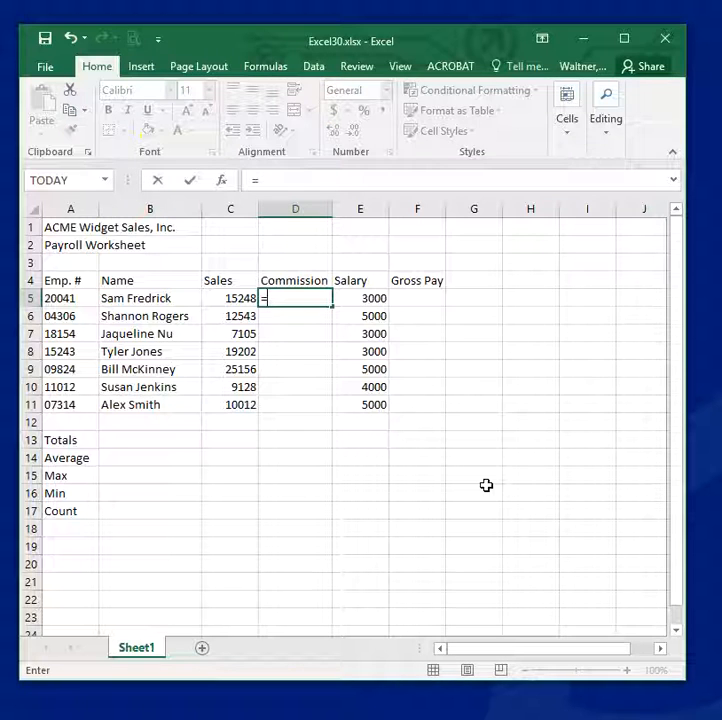
{"action": "type", "text": "if"}
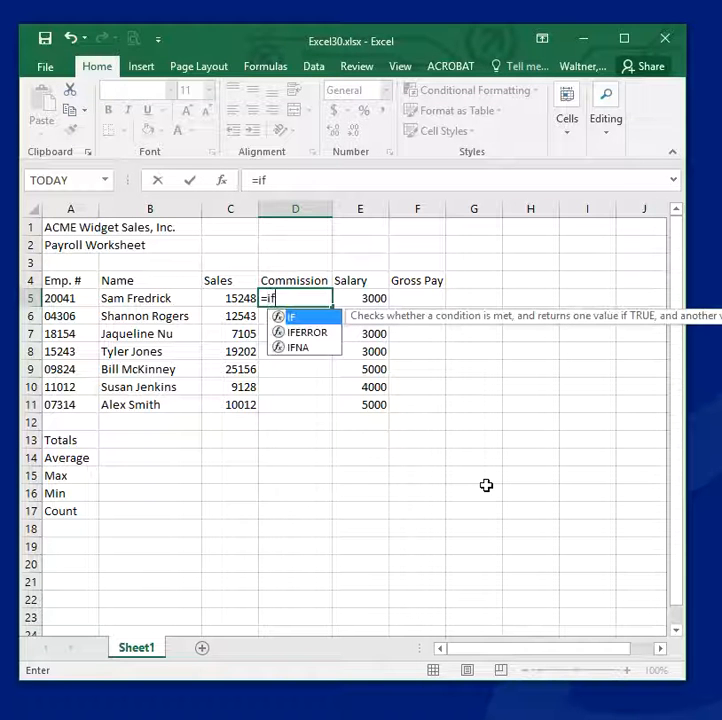
{"action": "type", "text": "("}
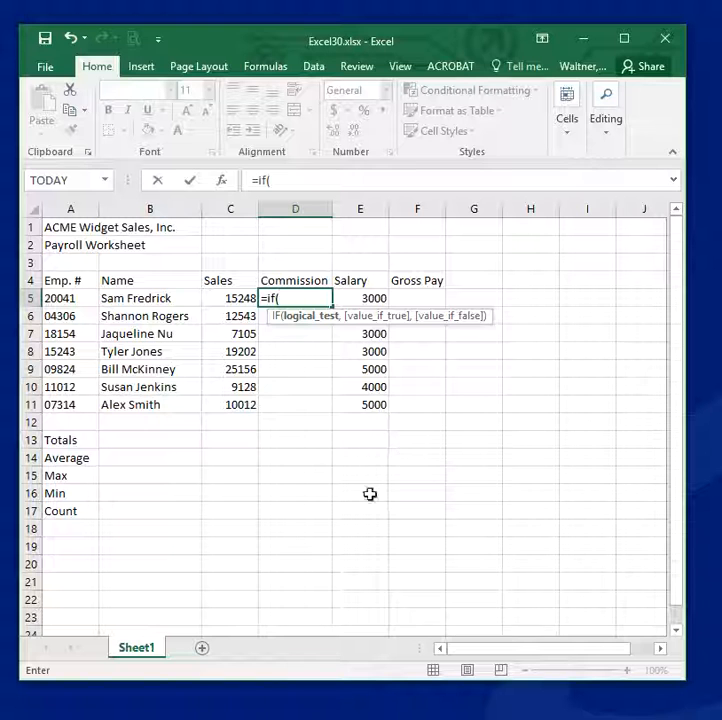
{"action": "left_click", "coordinate": [231, 298]}
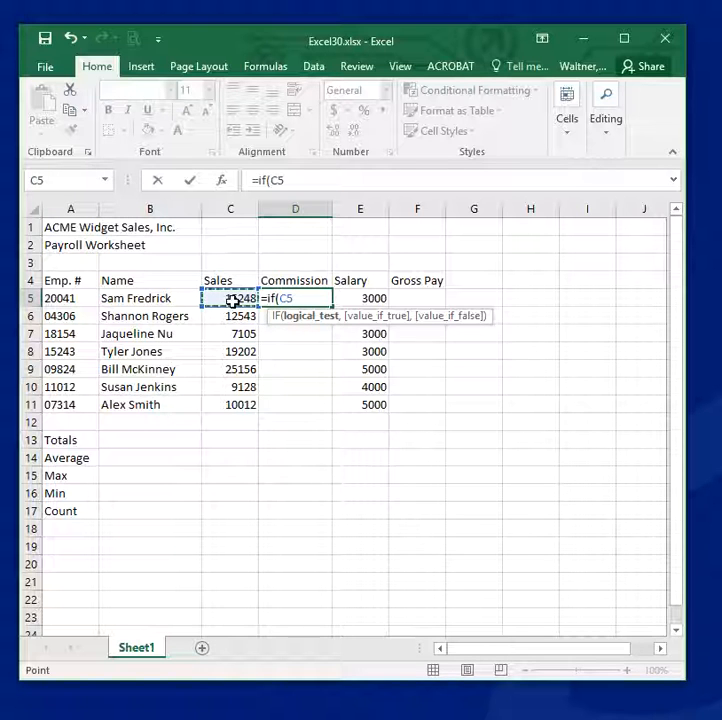
{"action": "type", "text": ">"}
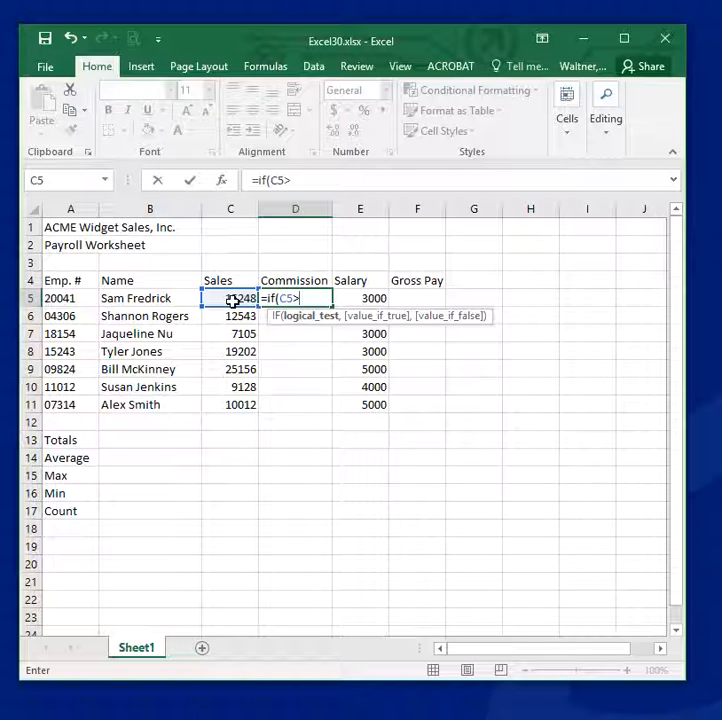
{"action": "type", "text": "=10000"}
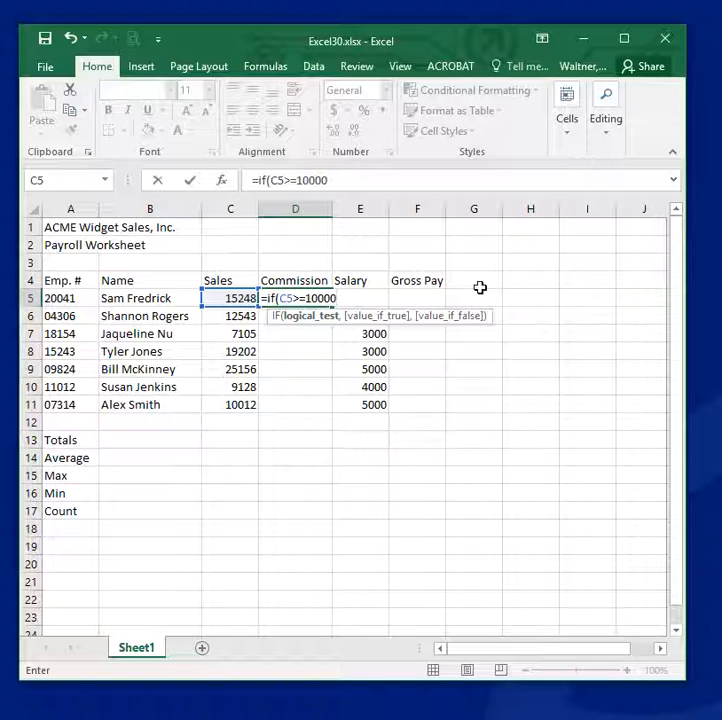
{"action": "type", "text": ","}
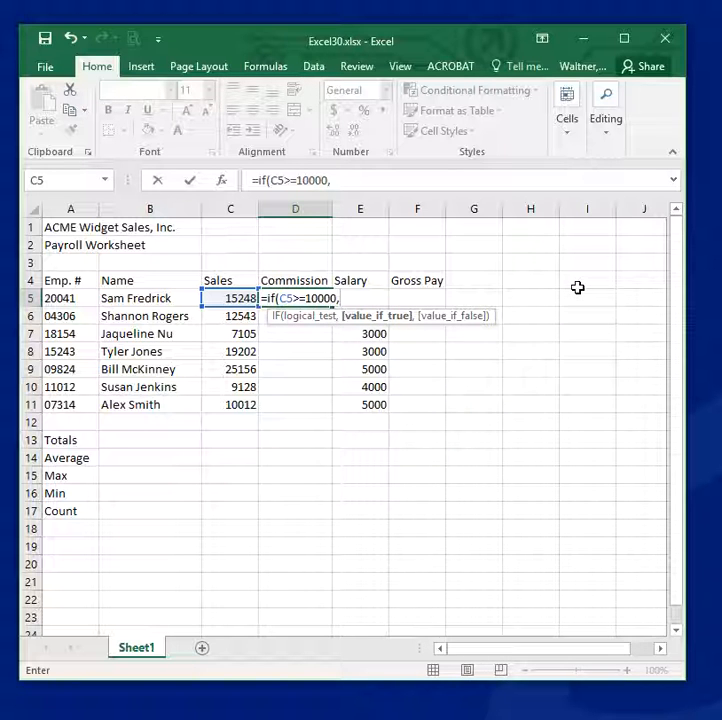
- Complete the D5 formula with C5*5% if true and C5*3% if false, and fill it down through D11
{"action": "left_click", "coordinate": [237, 299]}
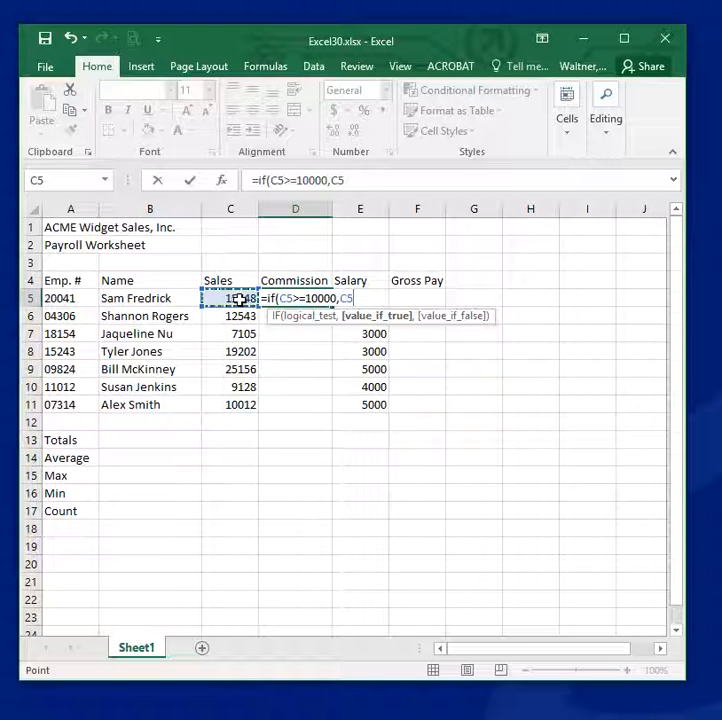
{"action": "type", "text": "*5%,"}
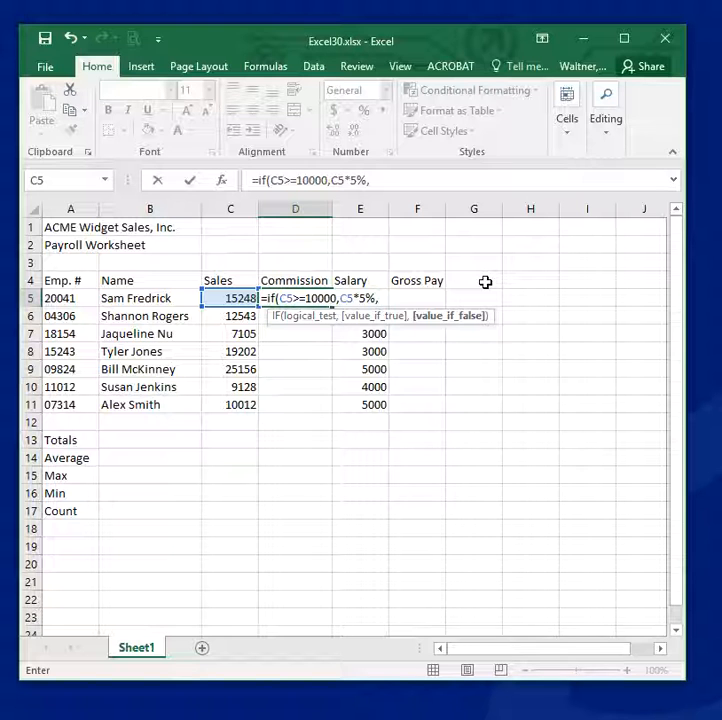
{"action": "left_click", "coordinate": [227, 299]}
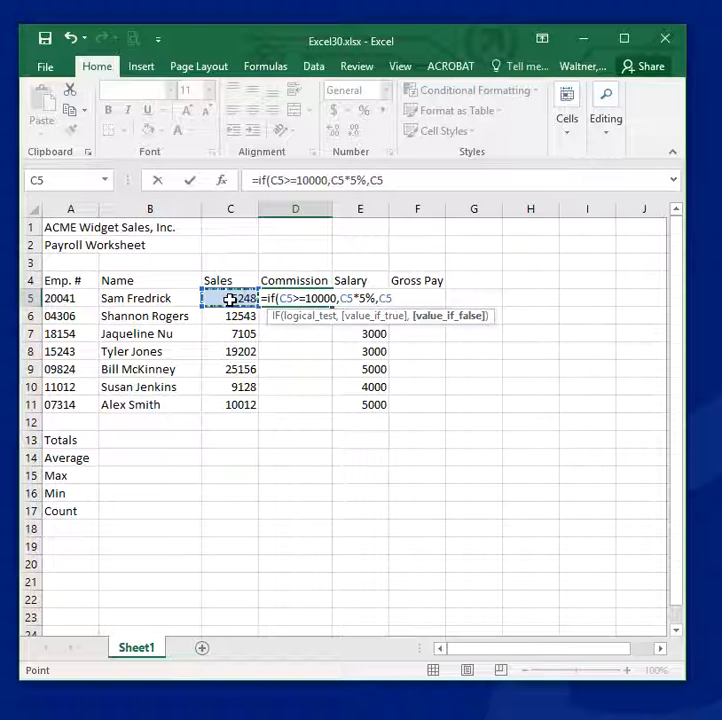
{"action": "type", "text": "*"}
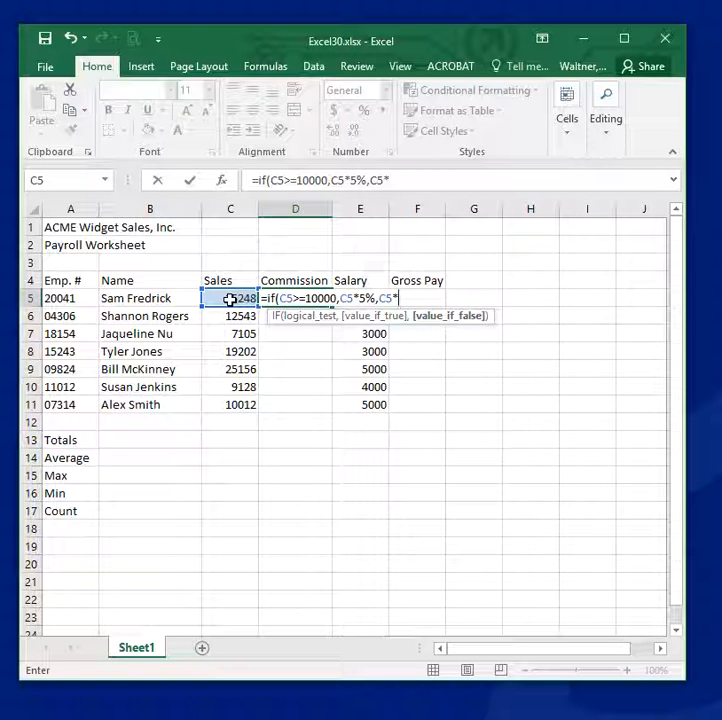
{"action": "type", "text": "3%"}
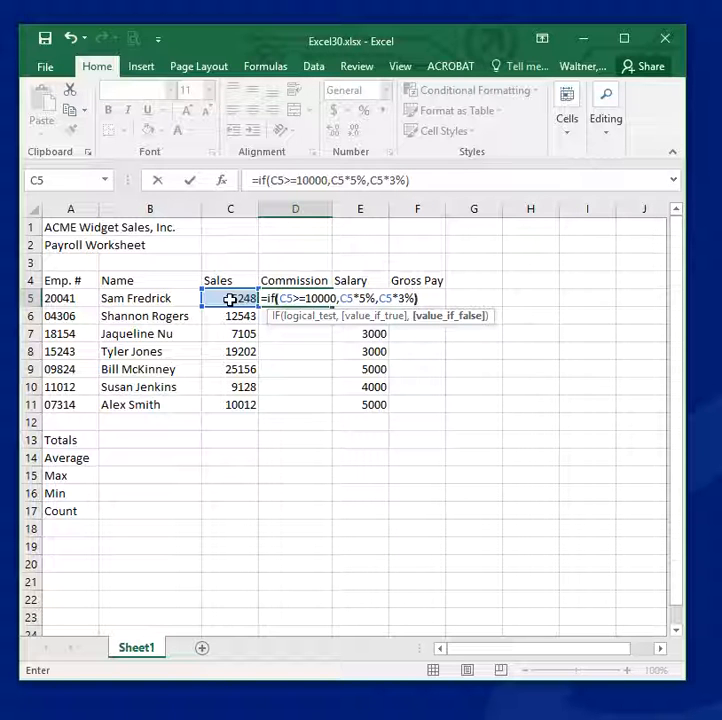
{"action": "type", "text": ")"}
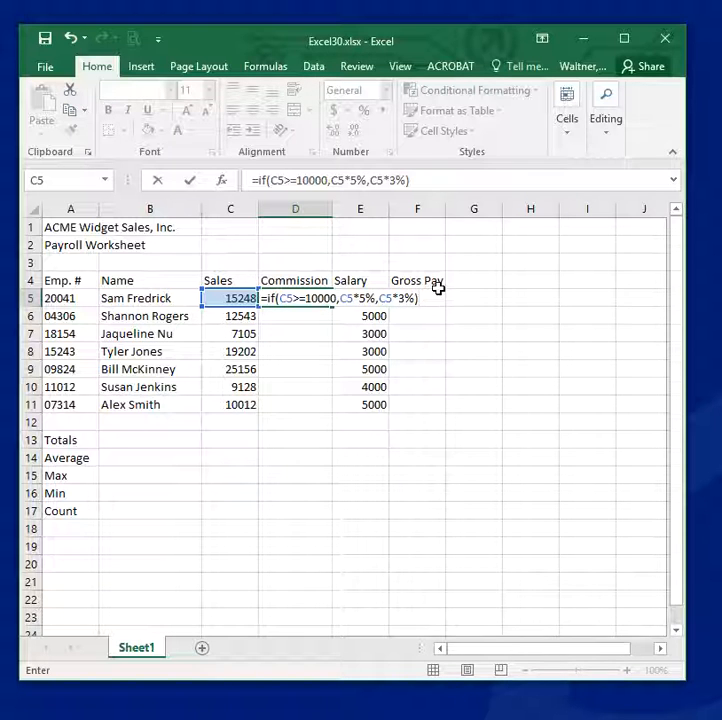
{"action": "key", "text": "Return"}
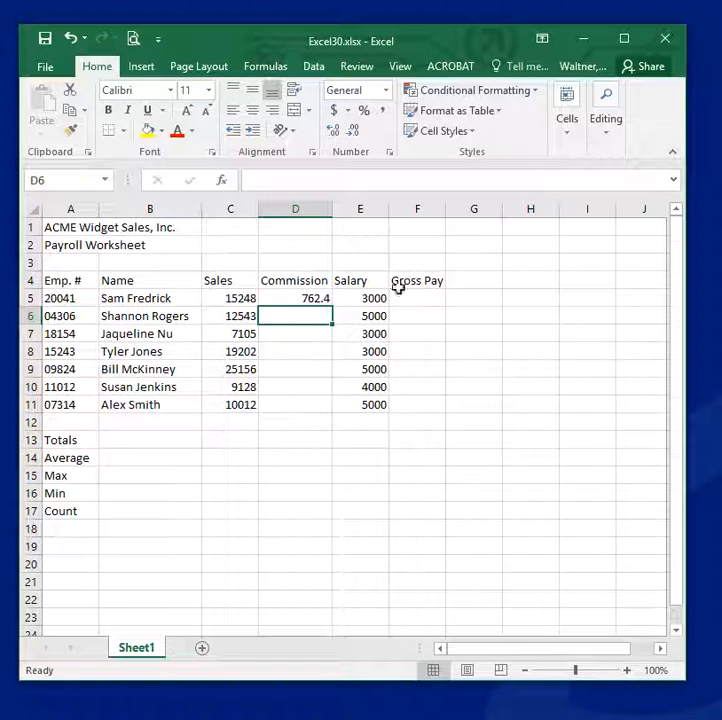
{"action": "left_click", "coordinate": [316, 298]}
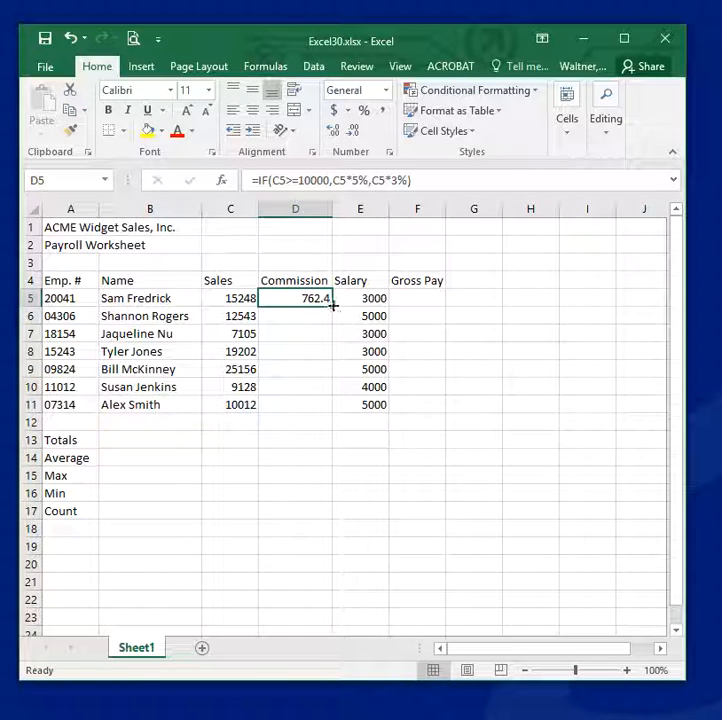
{"action": "left_click_drag", "start_coordinate": [331, 306], "coordinate": [326, 412]}
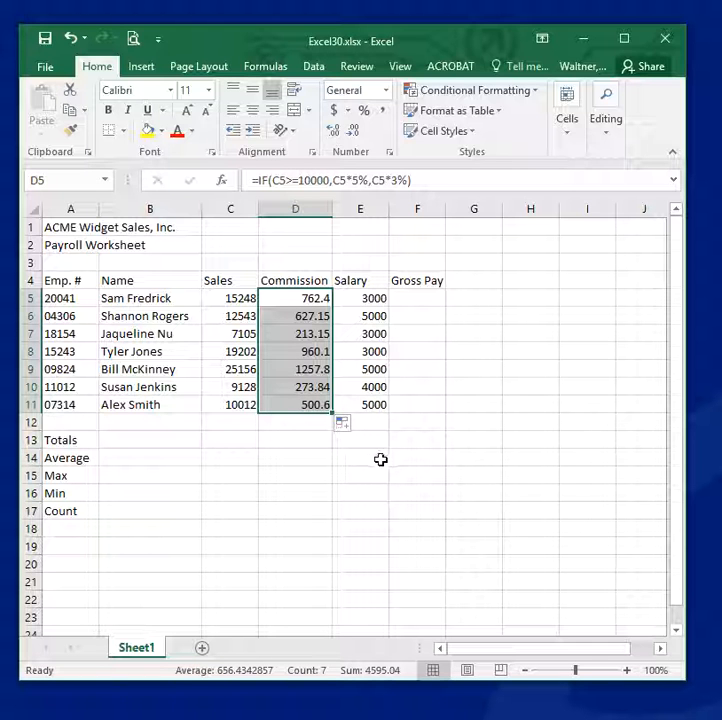
- Calculate Gross Pay in F5 as commission plus salary (=D5+E5) and fill the formula down through F11
{"action": "left_click", "coordinate": [418, 298]}
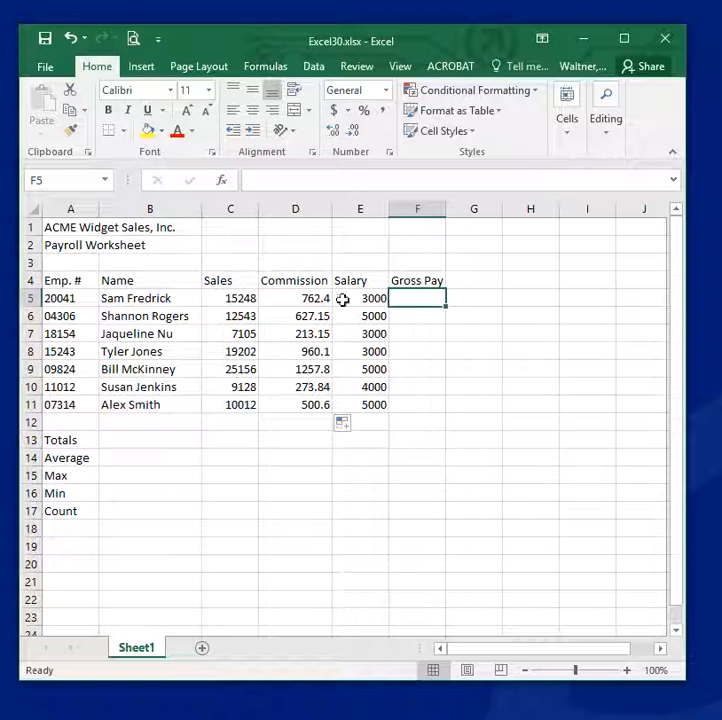
{"action": "type", "text": "="}
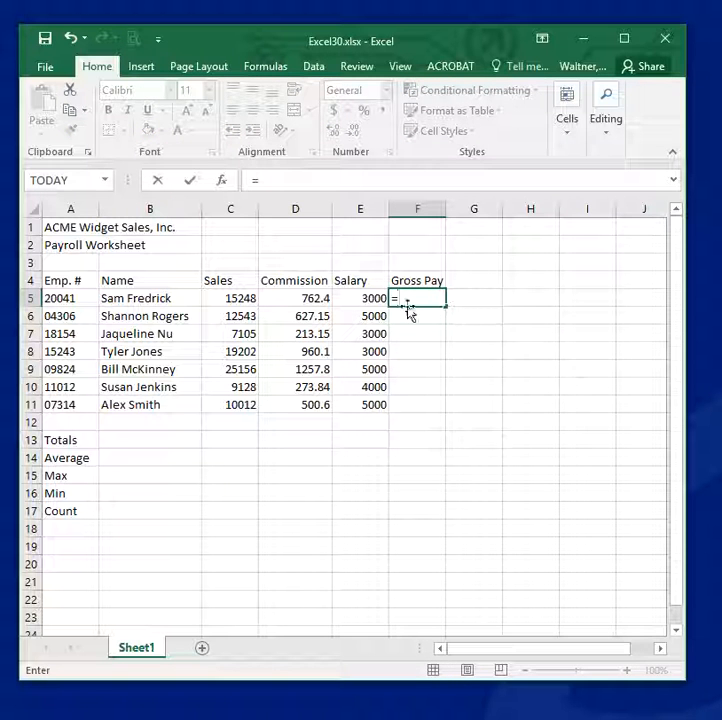
{"action": "left_click", "coordinate": [306, 298]}
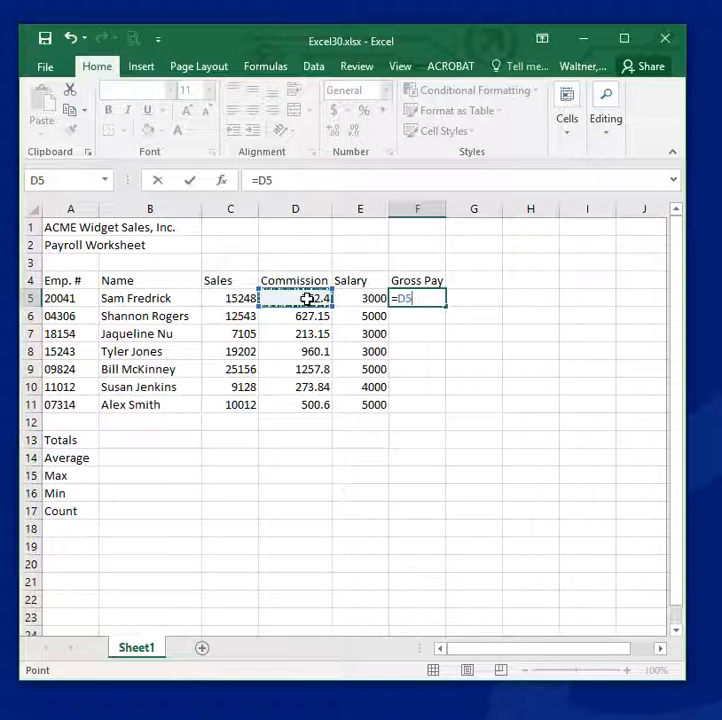
{"action": "type", "text": "+"}
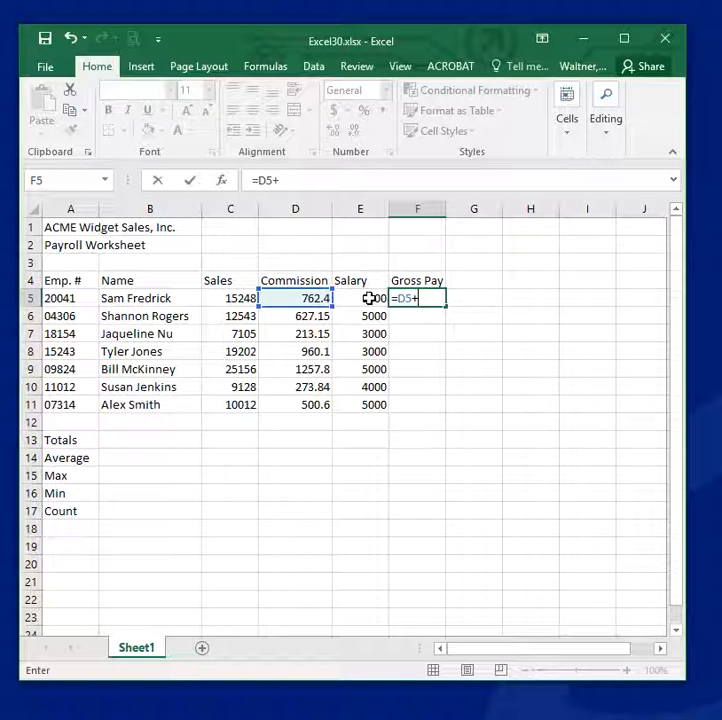
{"action": "left_click", "coordinate": [372, 300]}
{"action": "key", "text": "Return"}
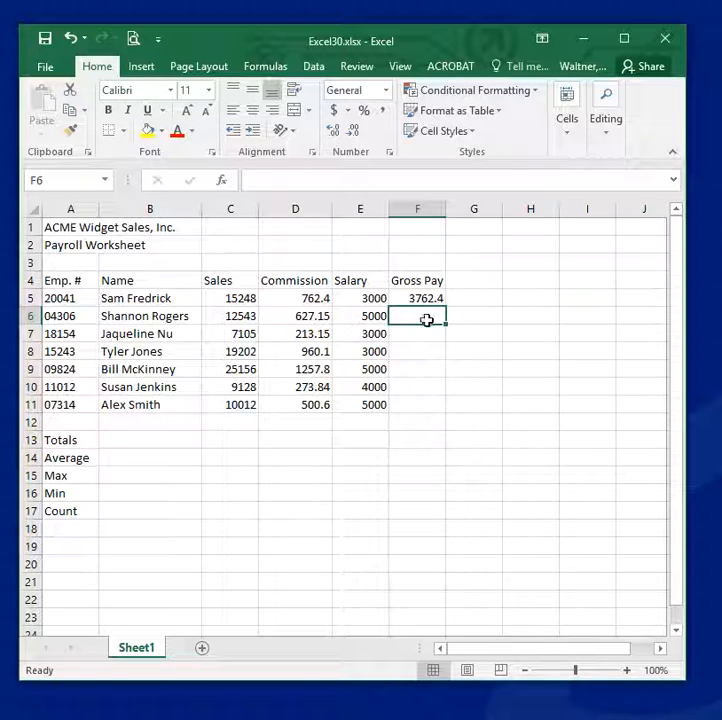
{"action": "left_click", "coordinate": [436, 298]}
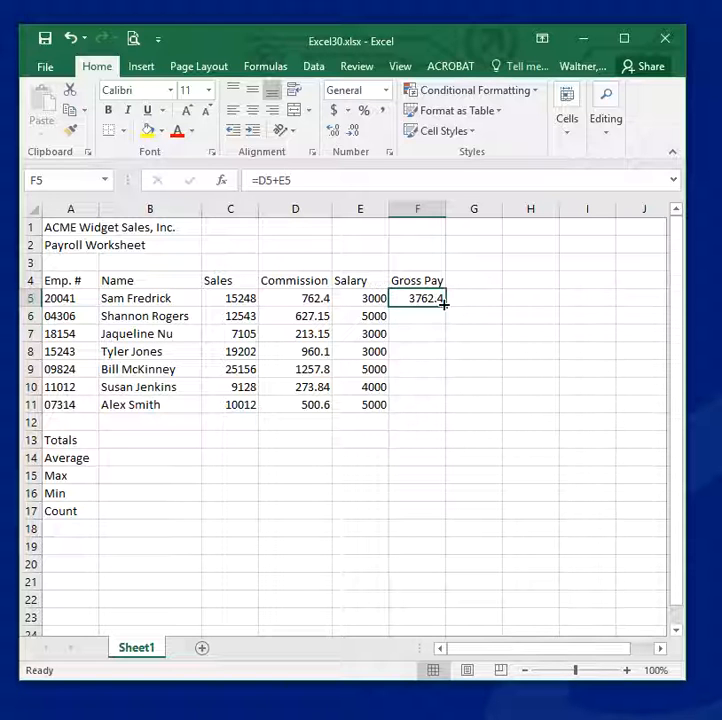
{"action": "left_click_drag", "start_coordinate": [444, 305], "coordinate": [444, 407]}
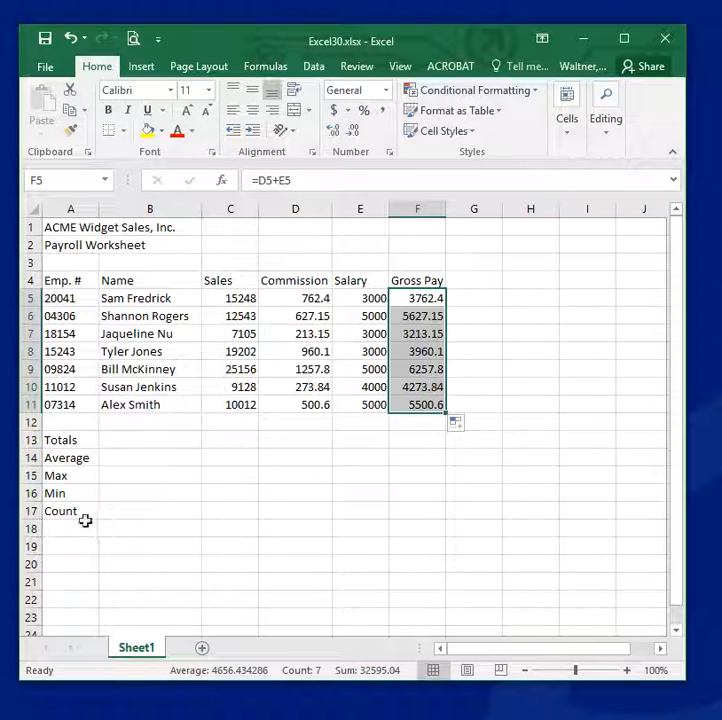
{"action": "left_click_drag", "start_coordinate": [139, 439], "coordinate": [410, 435]}
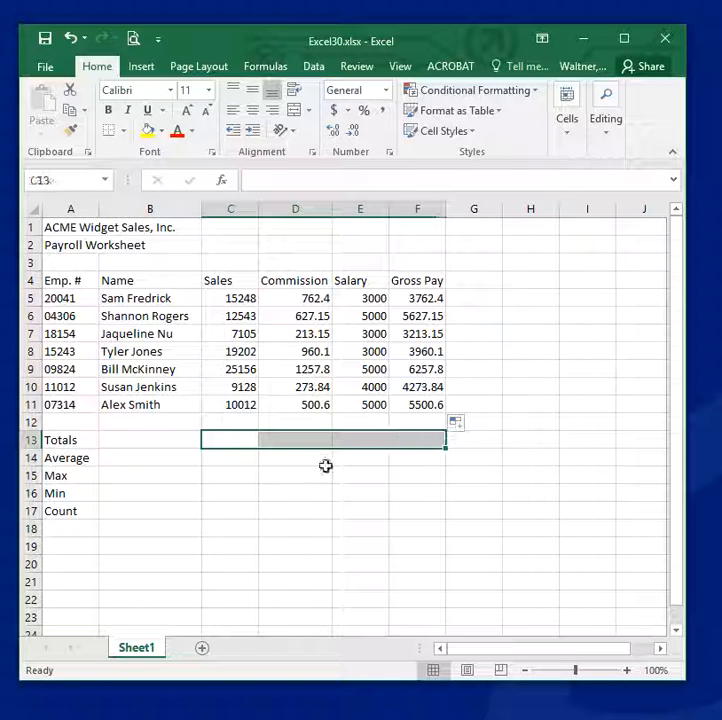
{"action": "left_click_drag", "start_coordinate": [230, 459], "coordinate": [398, 460]}
{"action": "left_click_drag", "start_coordinate": [205, 480], "coordinate": [466, 478]}
{"action": "left_click_drag", "start_coordinate": [226, 497], "coordinate": [430, 493]}
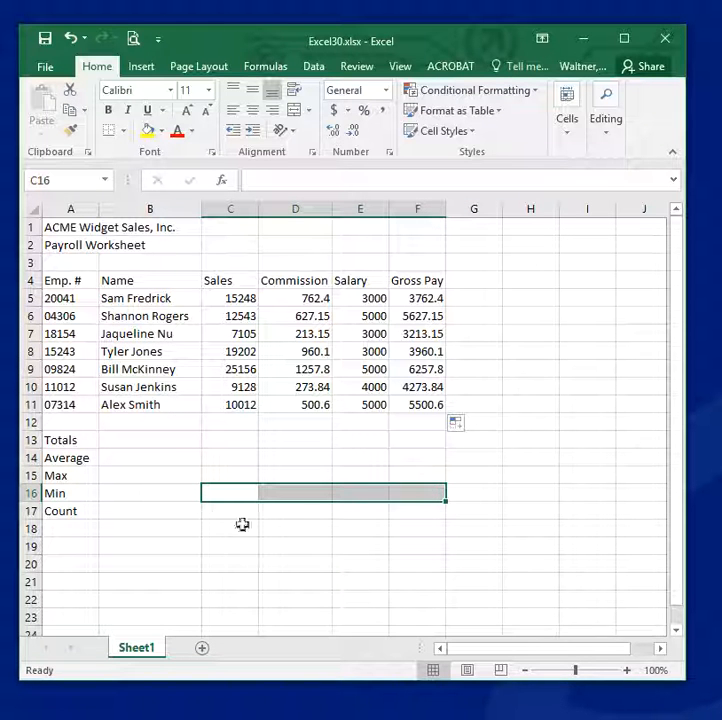
{"action": "left_click_drag", "start_coordinate": [224, 513], "coordinate": [237, 520]}
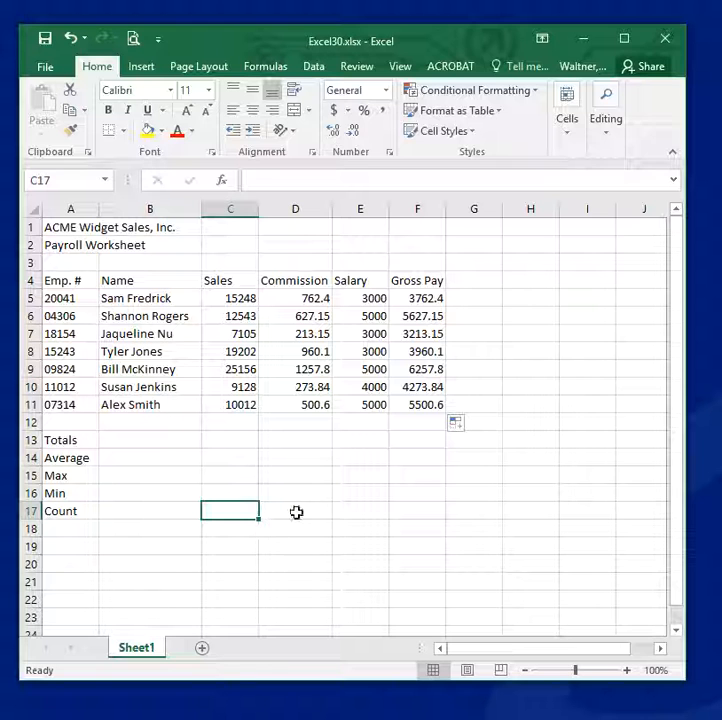
- Enter a COUNT formula over F5:F12 in the Gross Pay column's Count cell, F17
{"action": "left_click", "coordinate": [428, 515]}
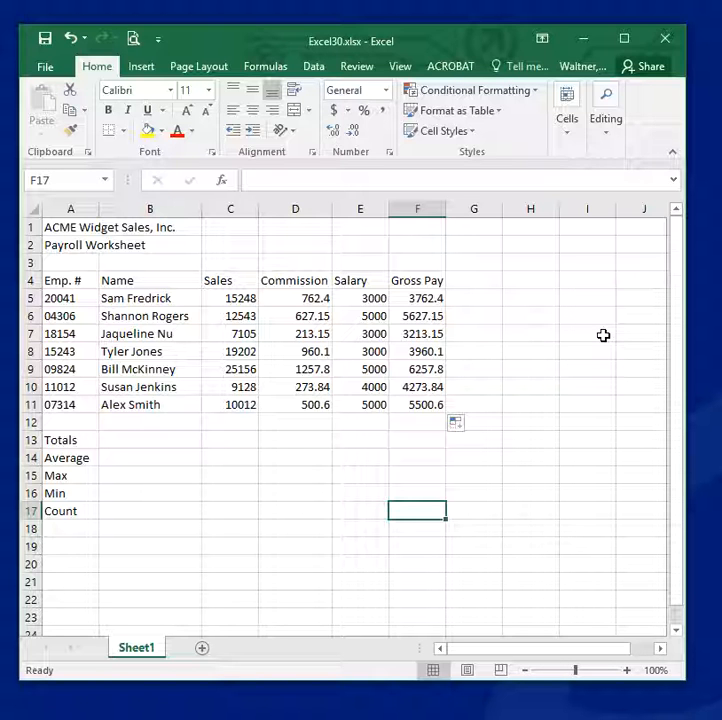
{"action": "type", "text": "="}
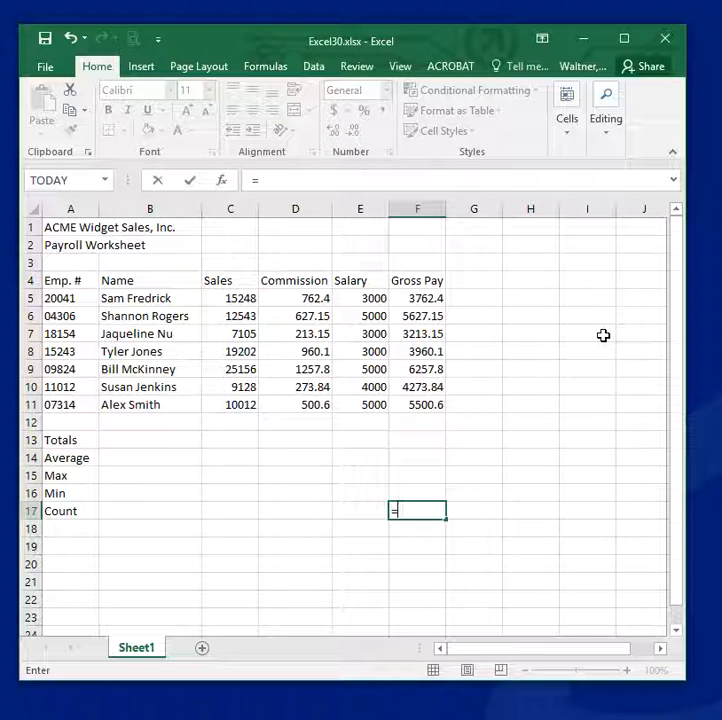
{"action": "type", "text": "count("}
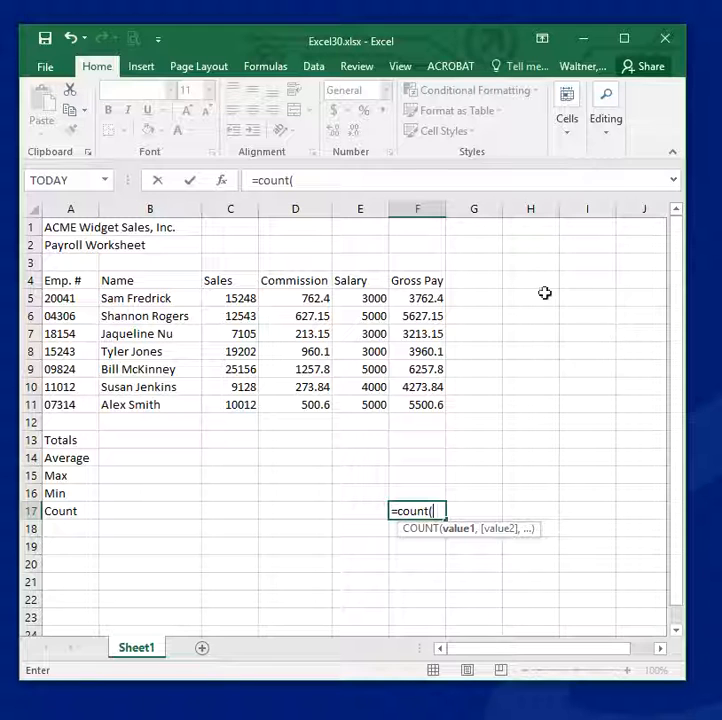
{"action": "left_click_drag", "start_coordinate": [427, 298], "coordinate": [432, 418]}
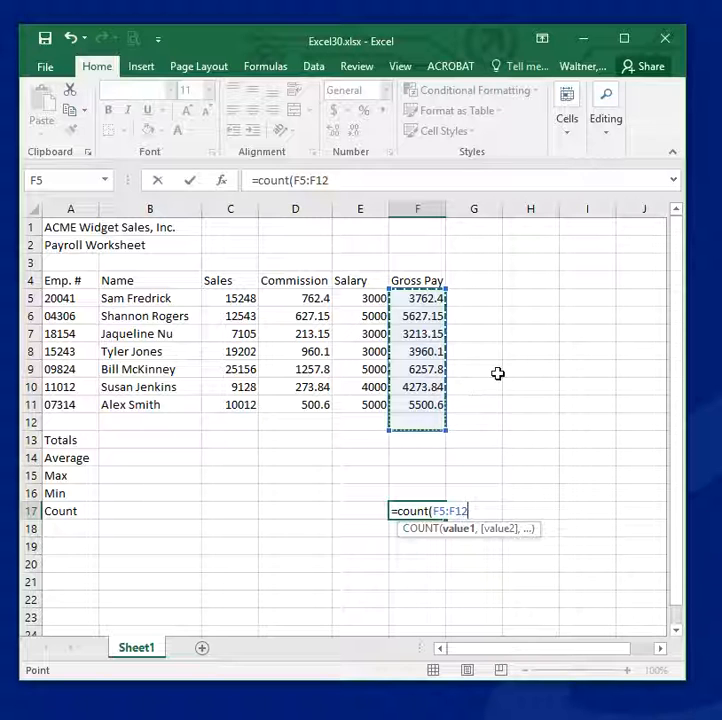
{"action": "type", "text": ")"}
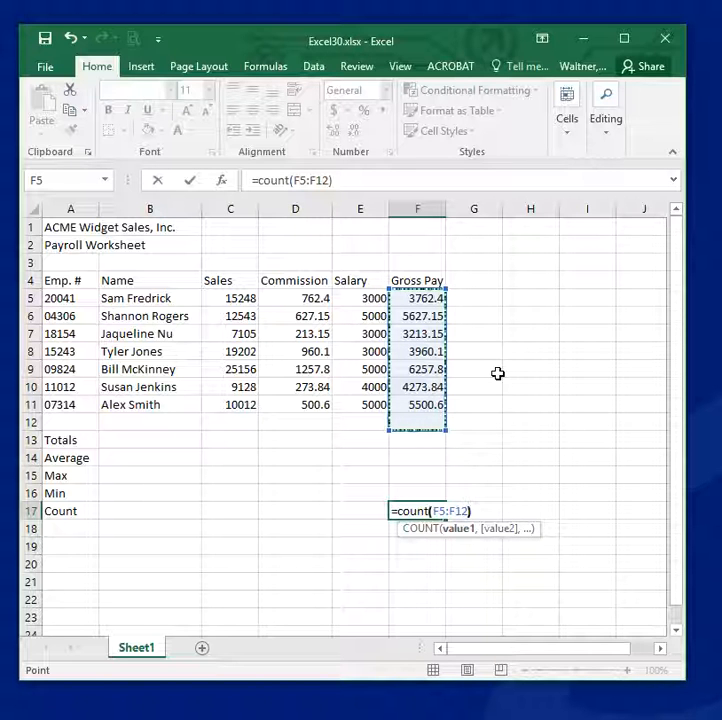
{"action": "key", "text": "Return"}
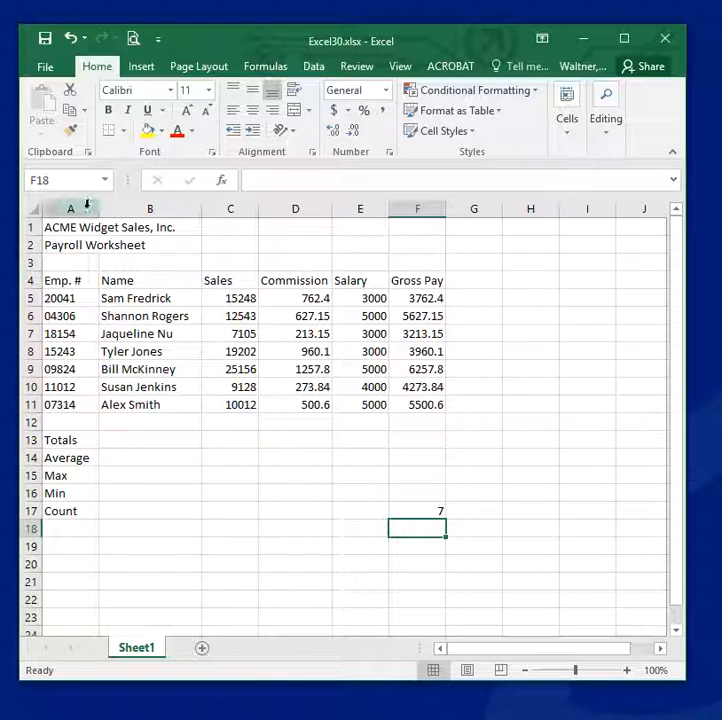
{"action": "left_click_drag", "start_coordinate": [70, 230], "coordinate": [71, 242]}
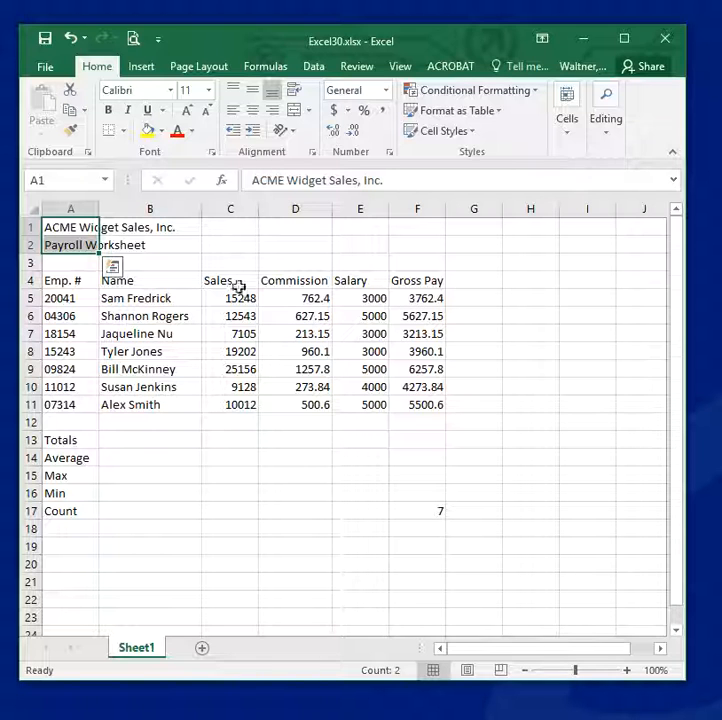
{"action": "left_click", "coordinate": [470, 133]}
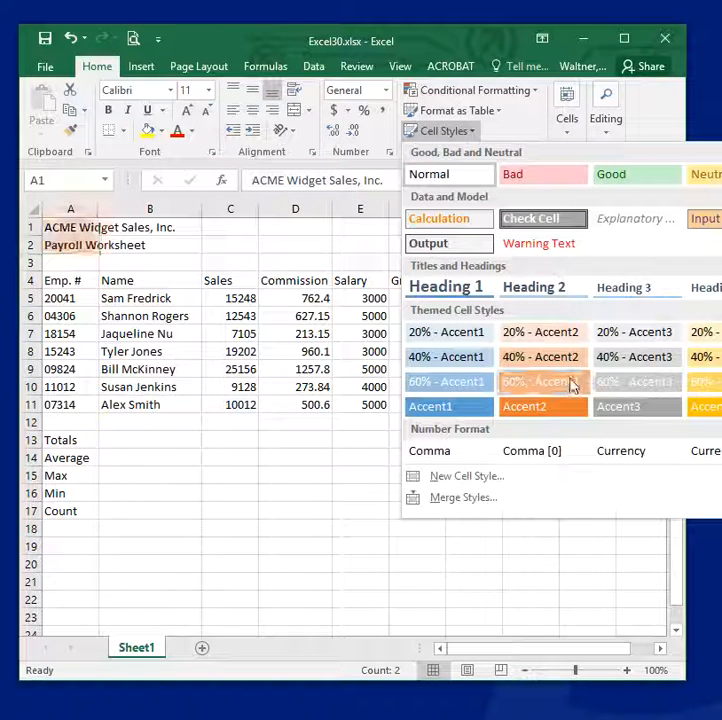
{"action": "left_click", "coordinate": [473, 133]}
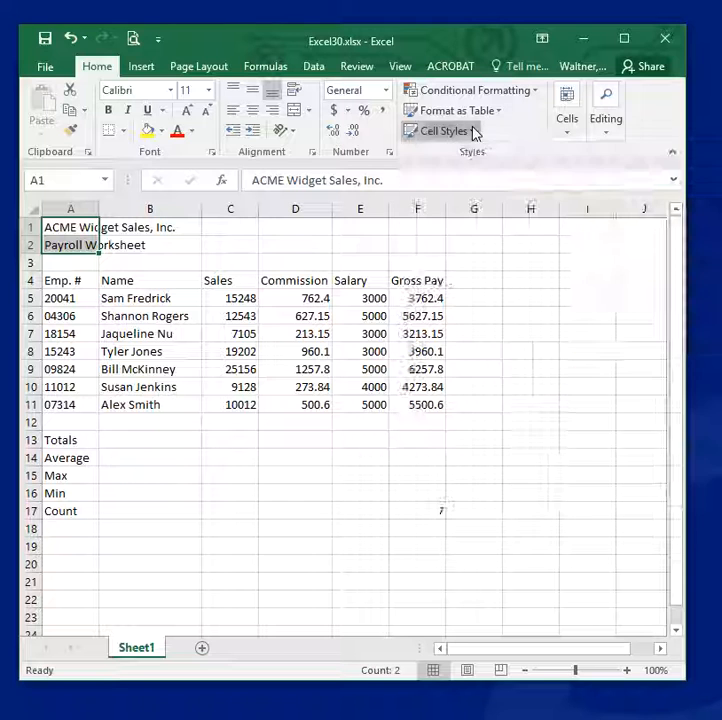